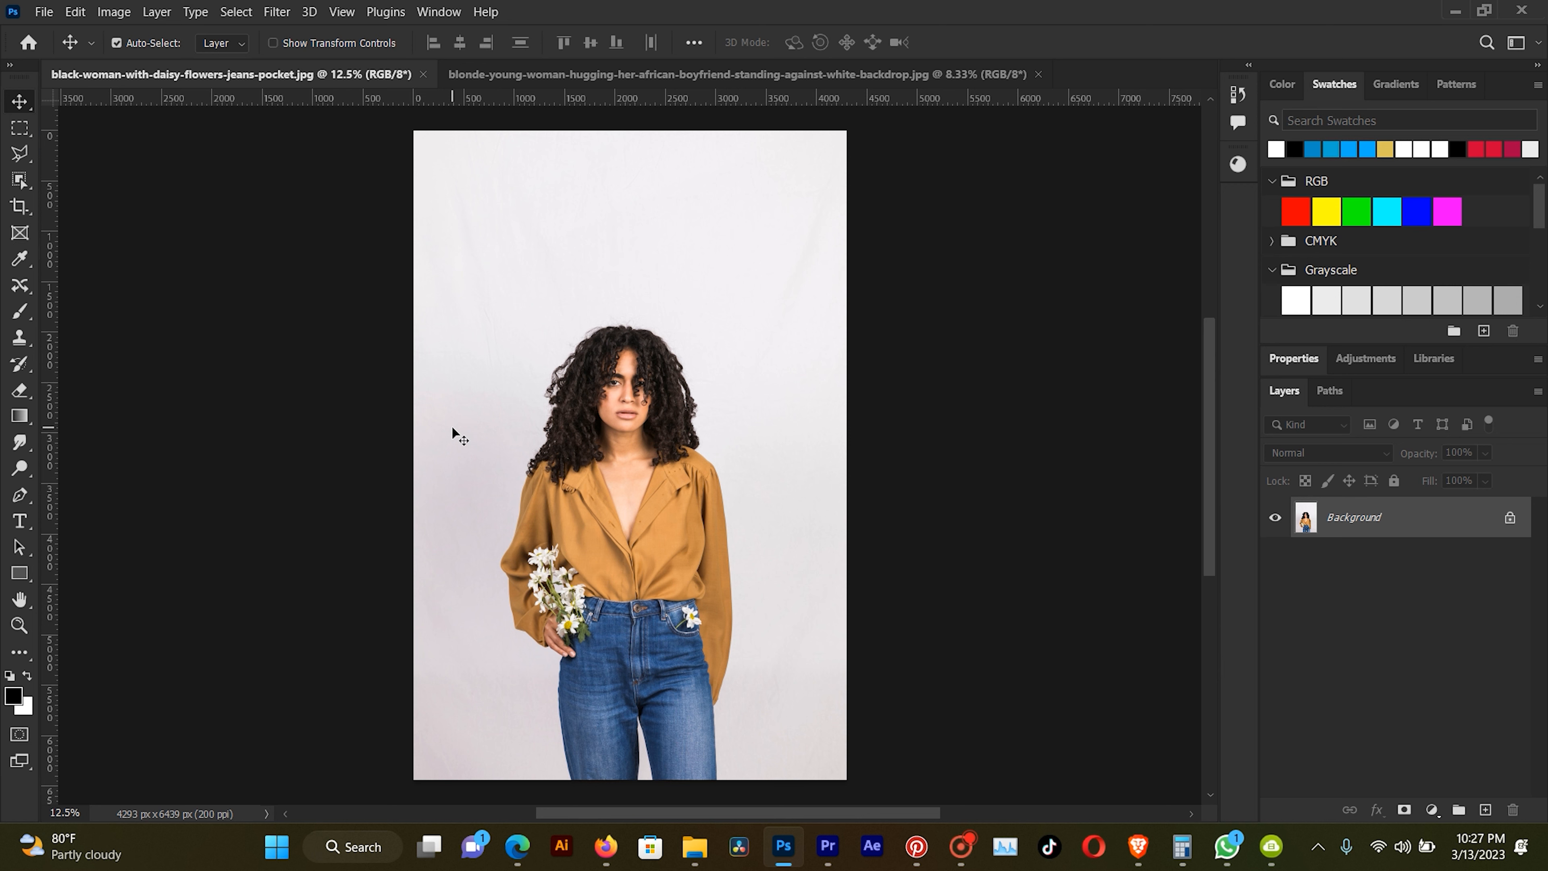
Unlock the Background layer of the single woman's photo so it becomes an editable layer
click(1508, 517)
right_click(651, 450)
click(651, 449)
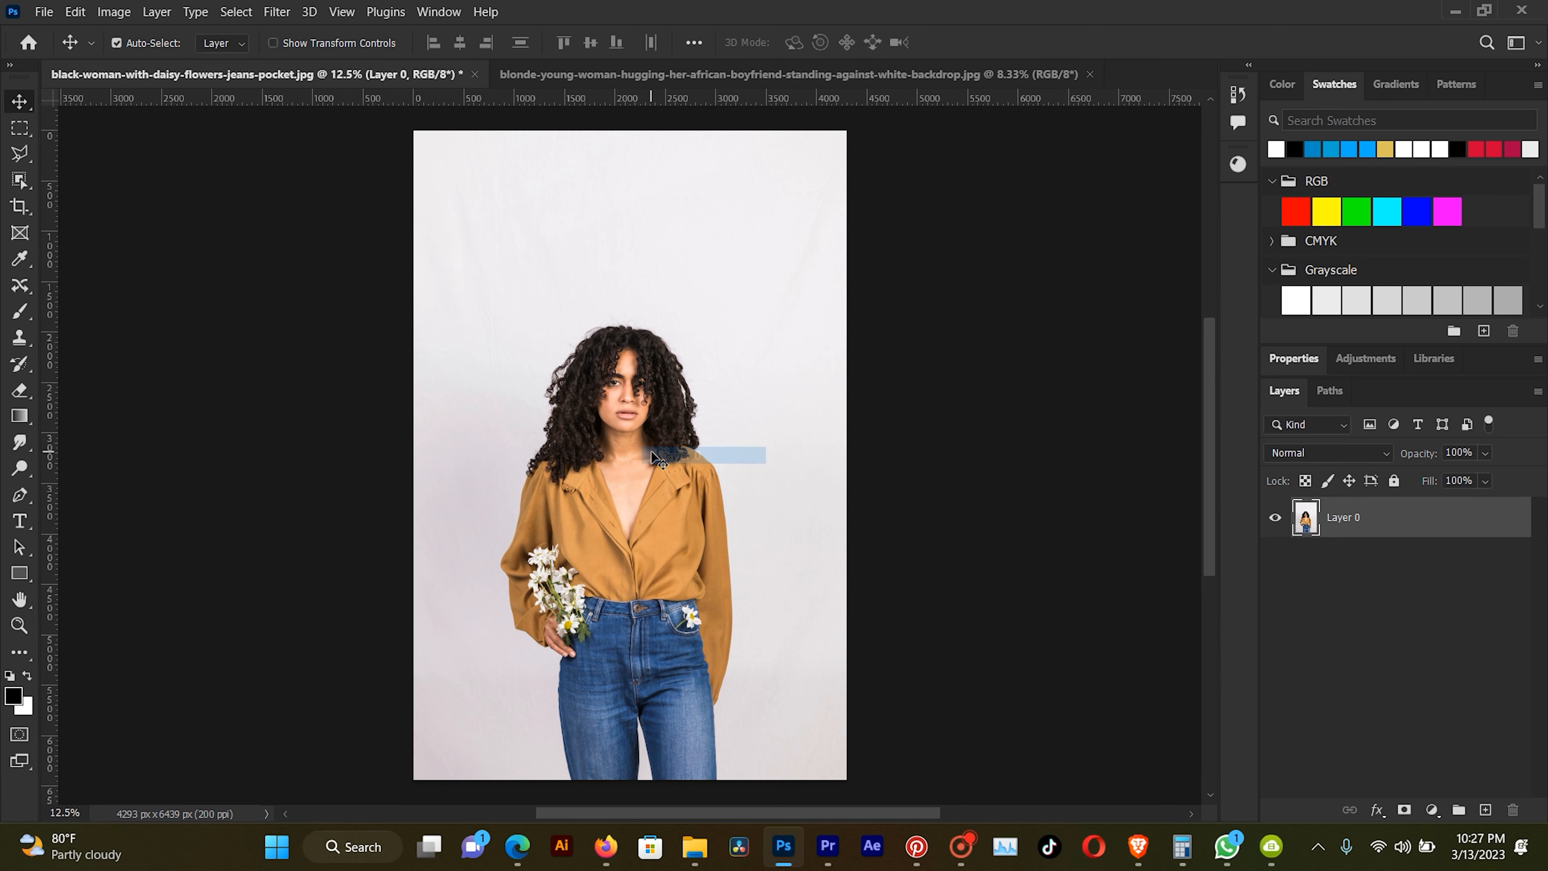
Try enlarging the woman's photo layer to 134% upward from its bottom edge with Free Transform
key(ctrl+t)
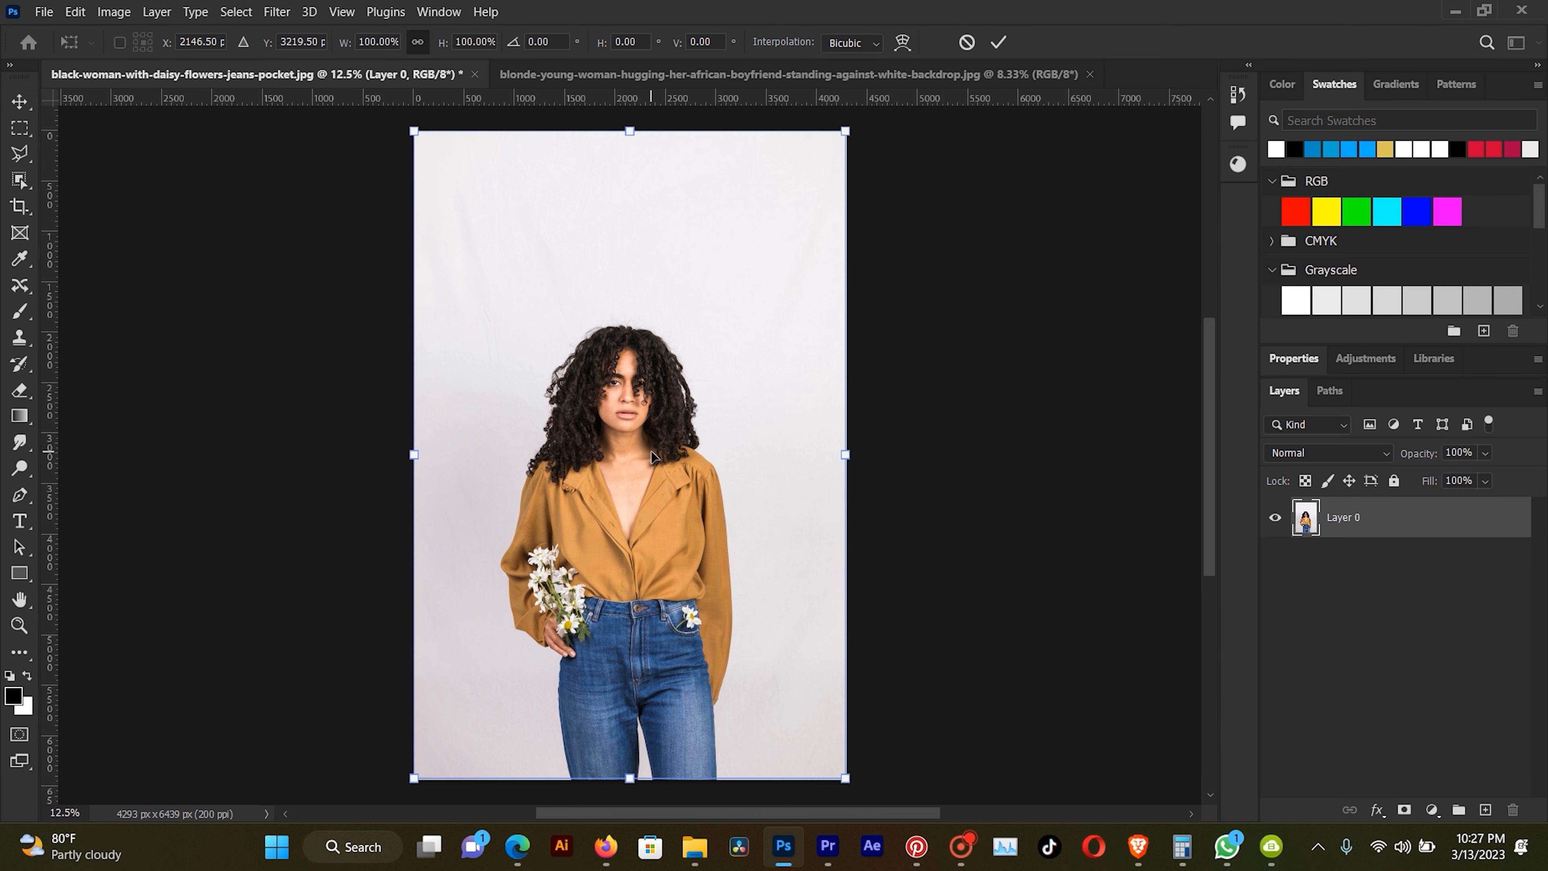
scroll(651, 450, down, 3)
drag(637, 252, 651, 114)
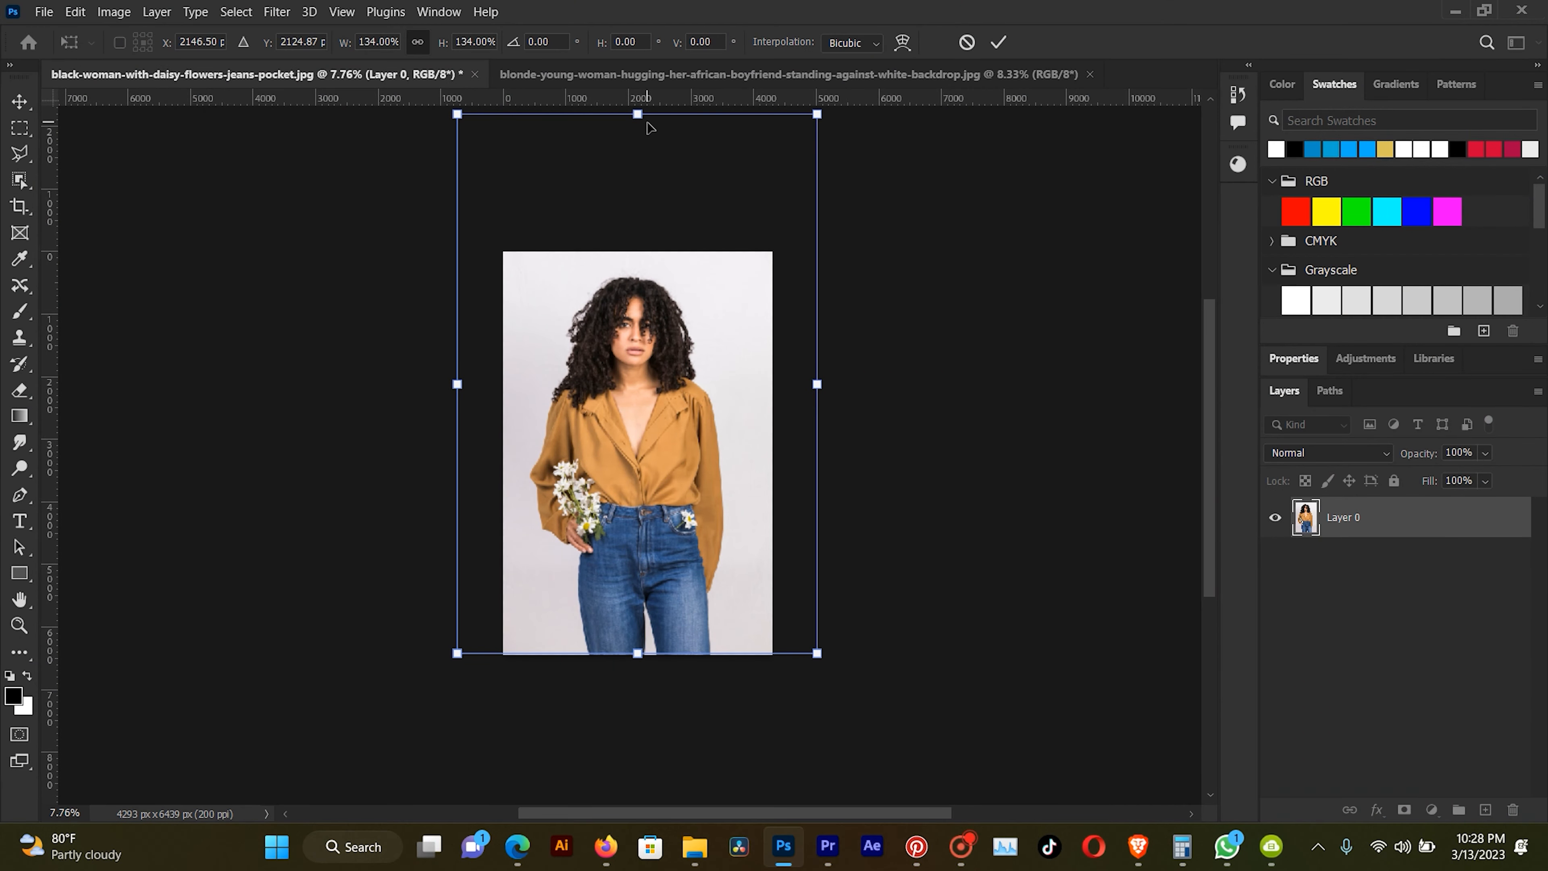
Examine the space around the subjects in the couple photo and compare it with the single woman's photo
click(759, 79)
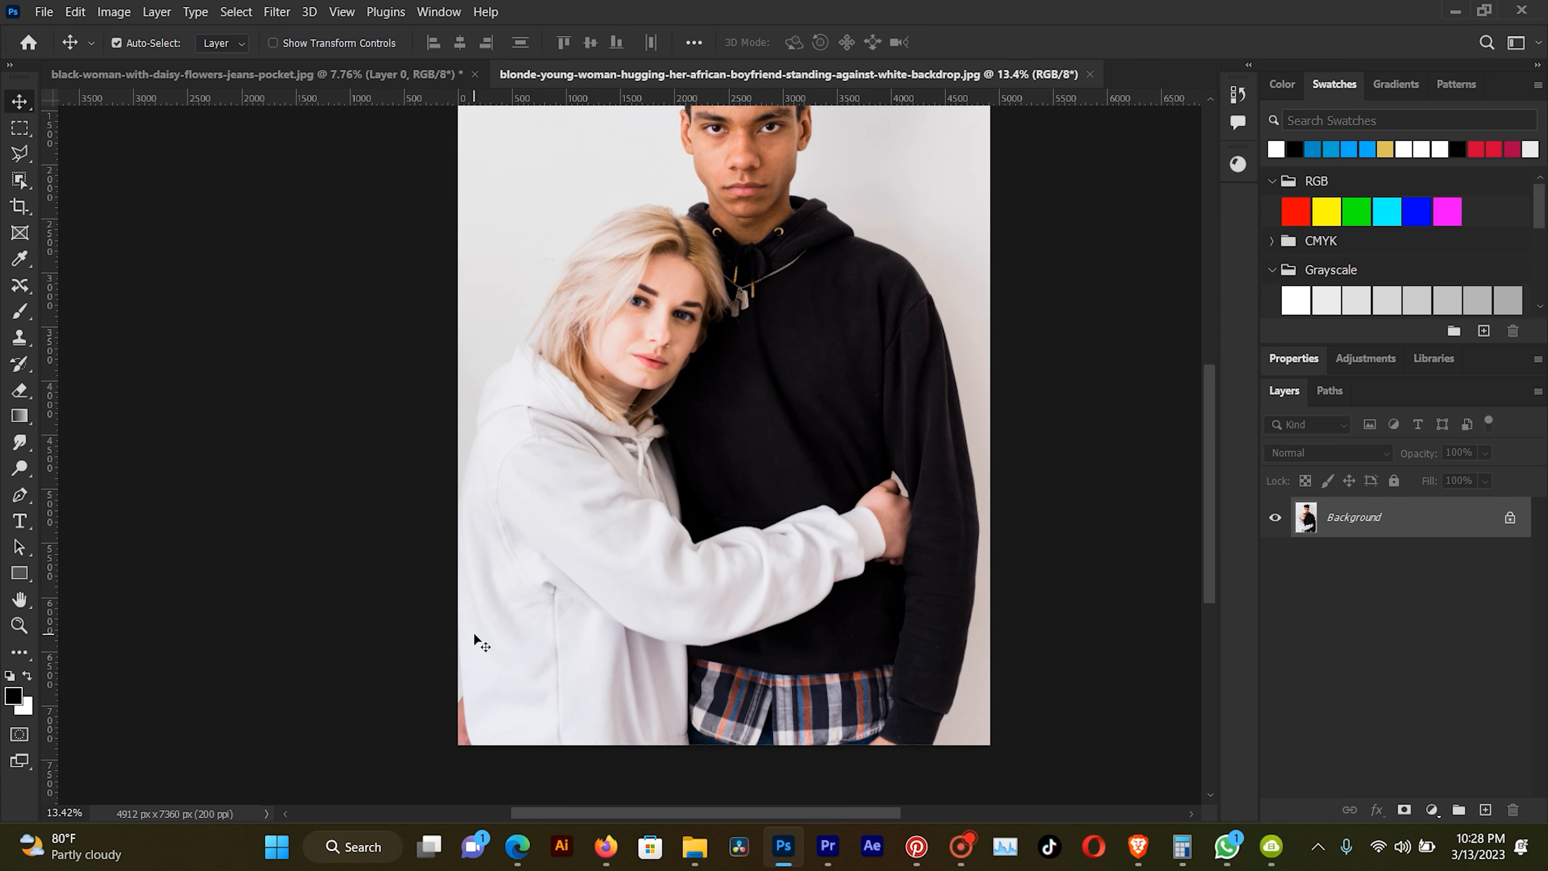
scroll(474, 633, up, 4)
scroll(448, 533, up, 1)
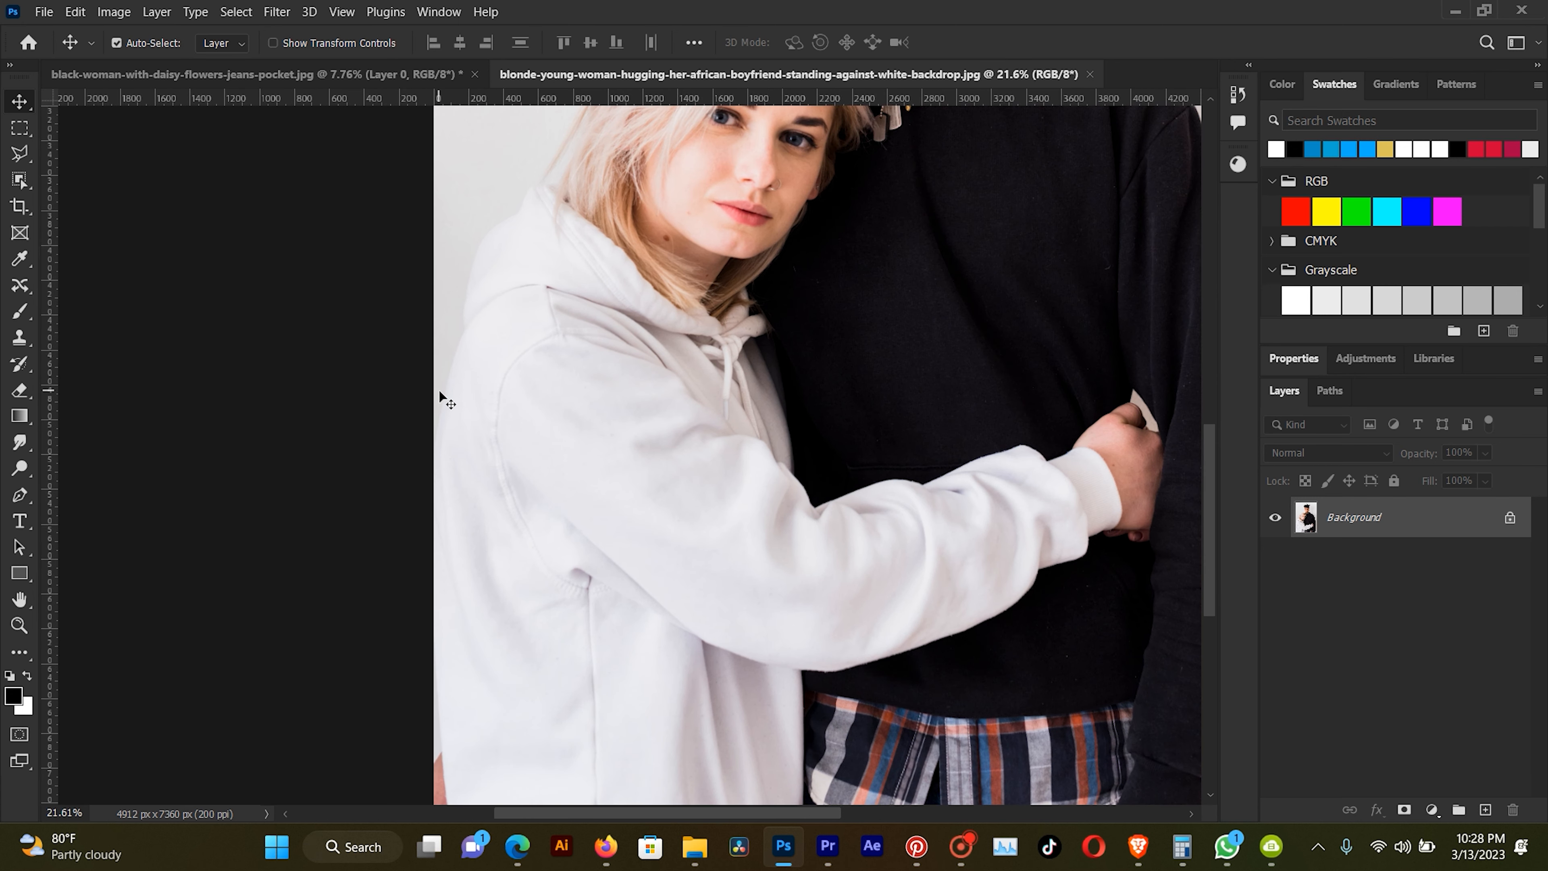
scroll(438, 390, down, 3)
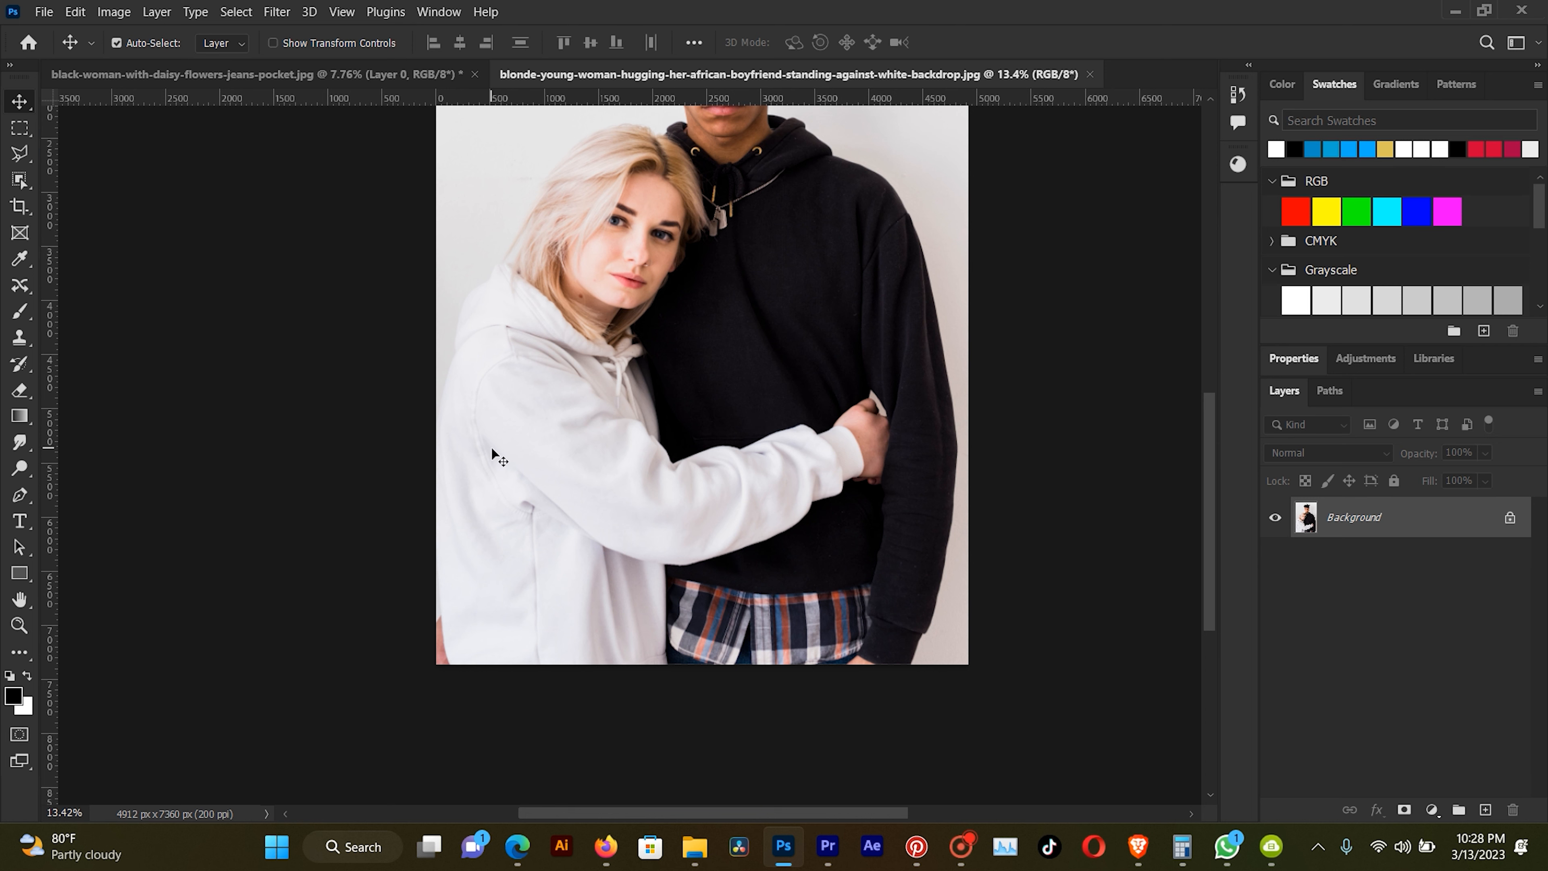
drag(667, 307, 661, 402)
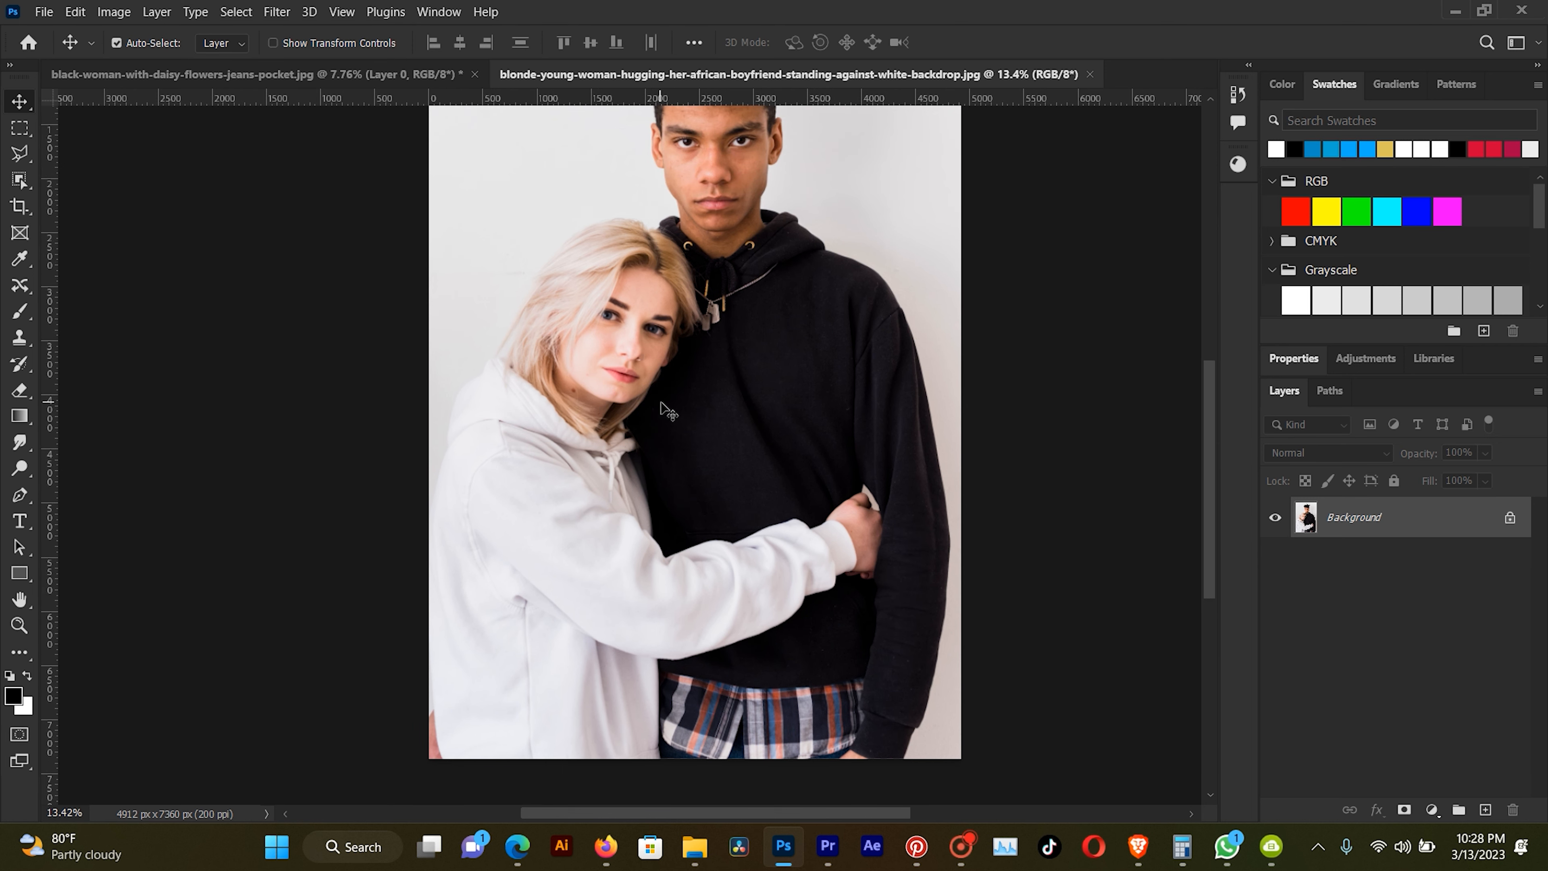
scroll(663, 404, down, 2)
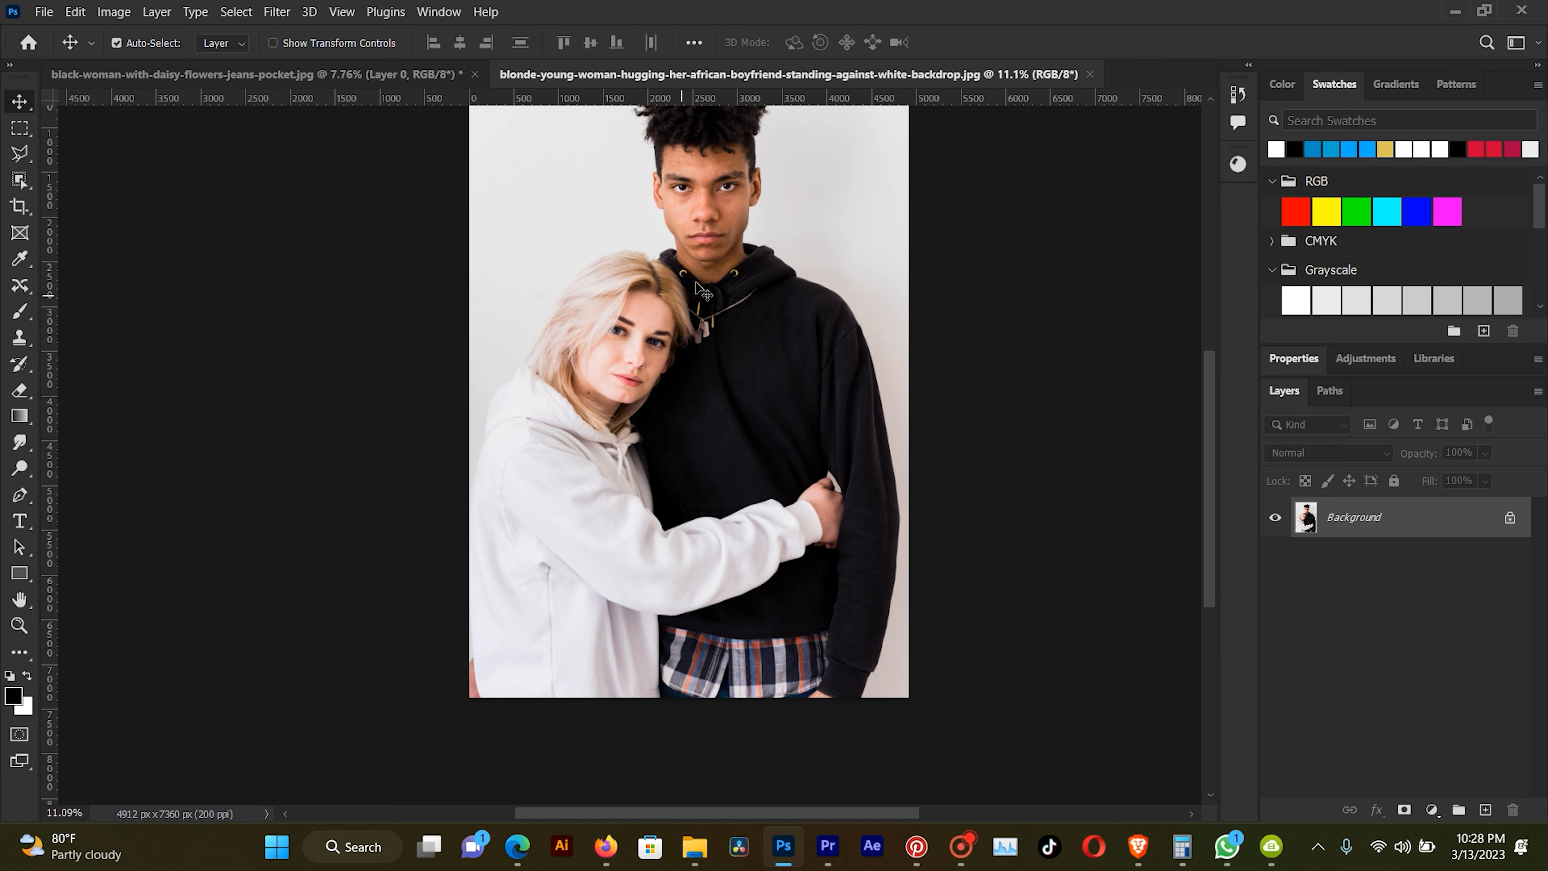
drag(710, 255, 677, 334)
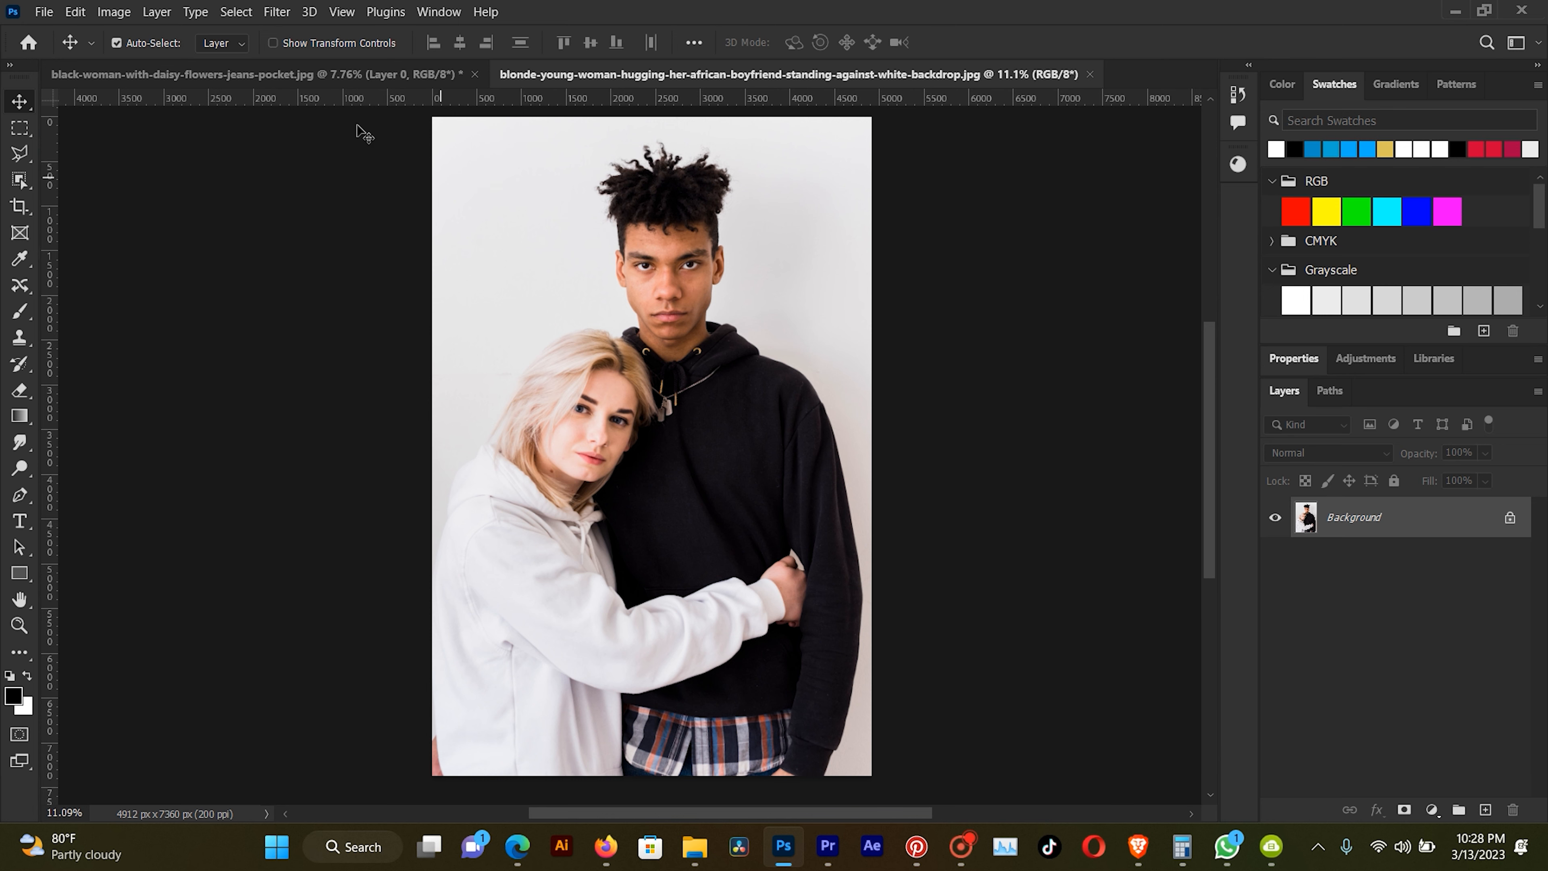
click(277, 79)
scroll(687, 483, up, 3)
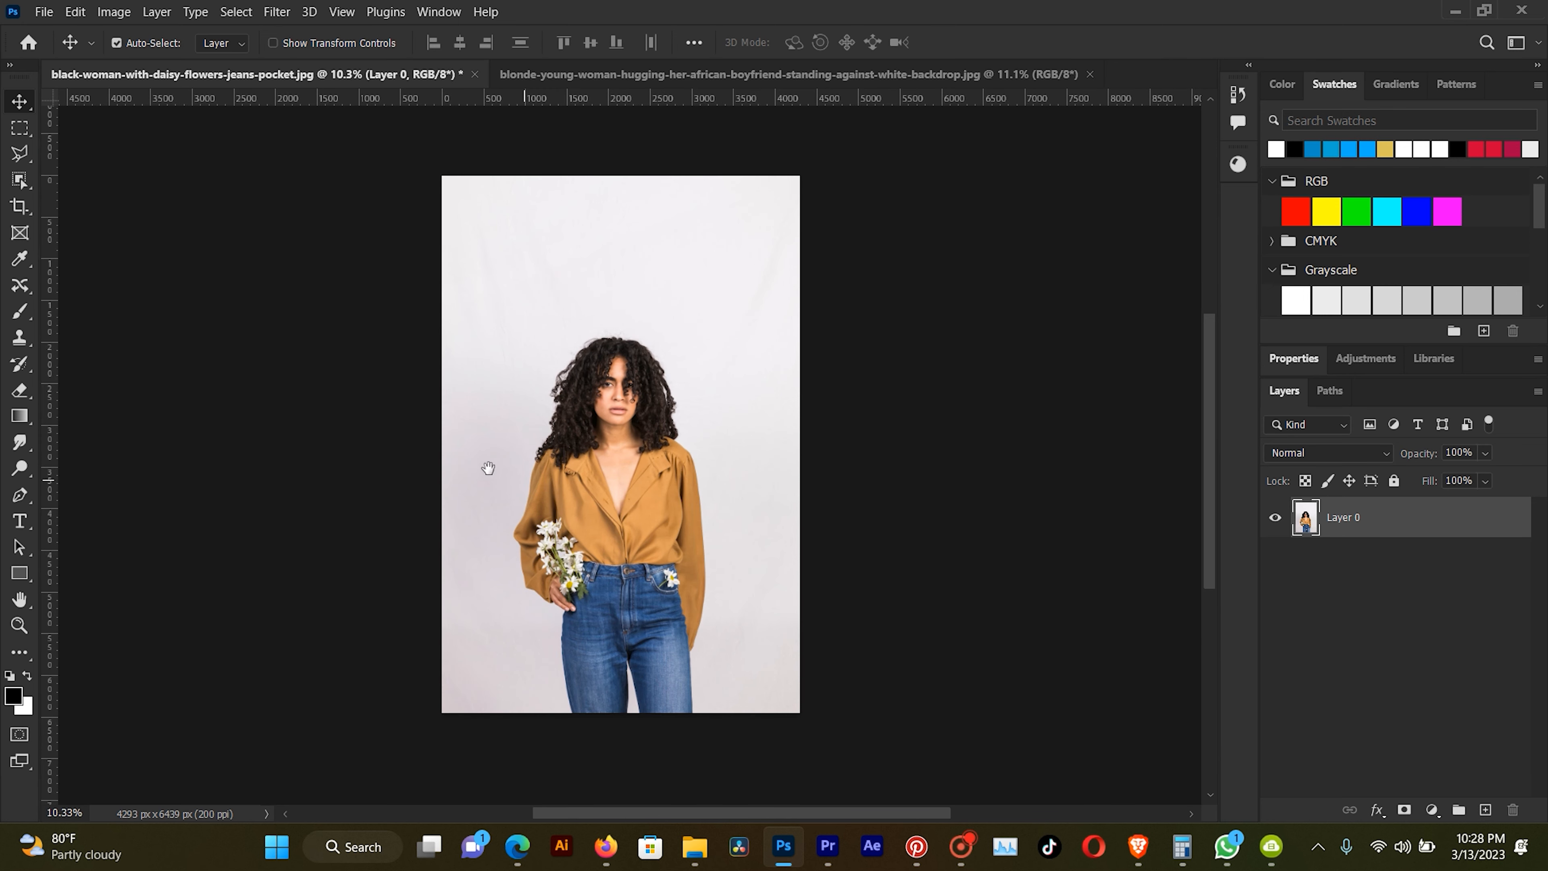
drag(510, 417, 546, 411)
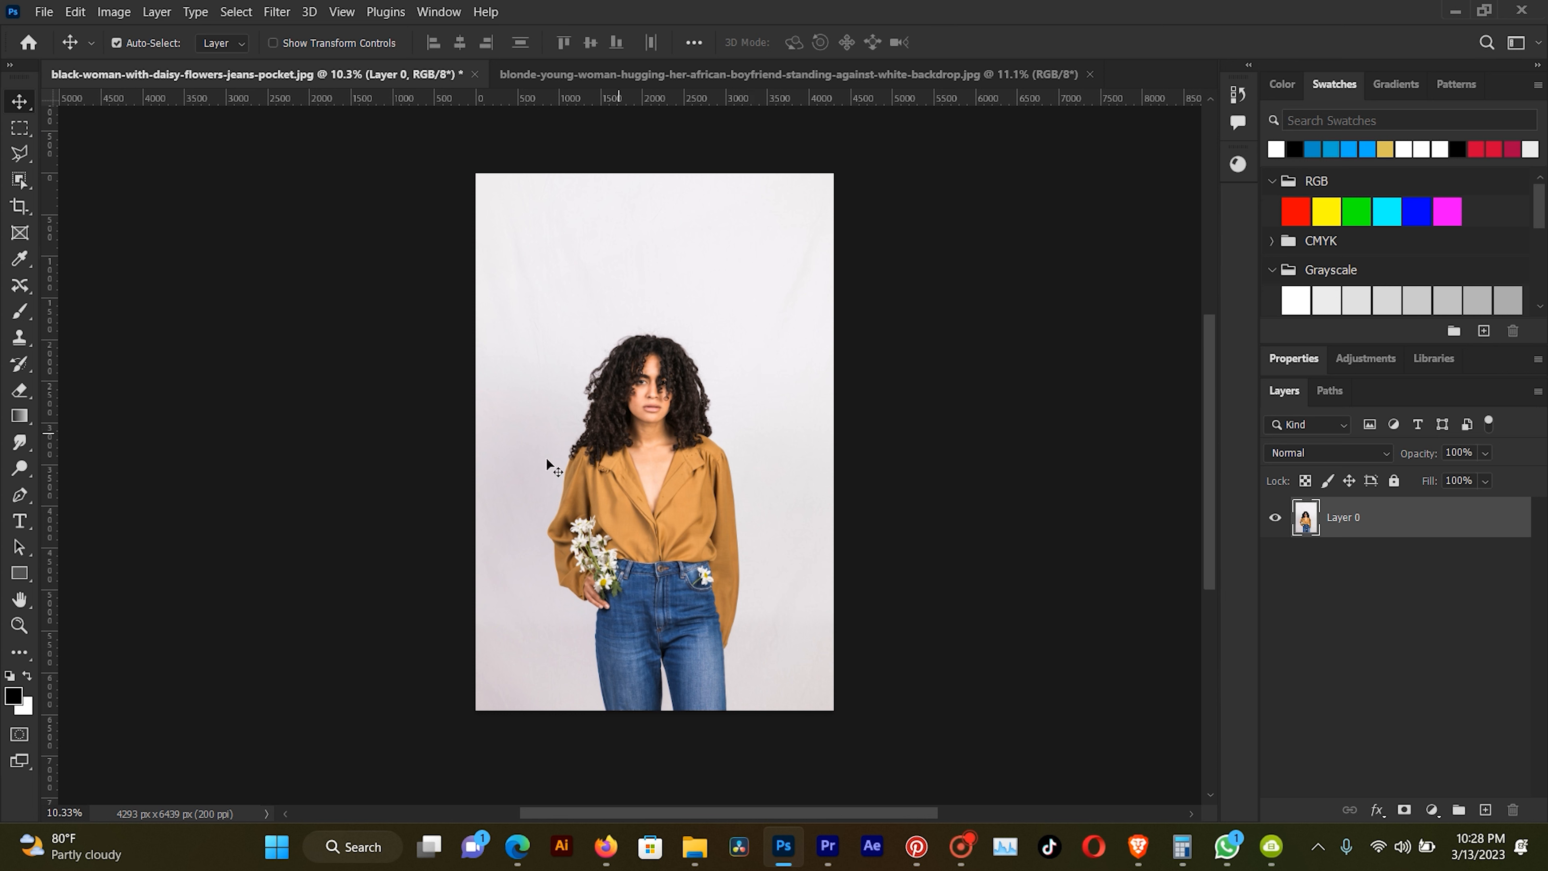
click(566, 75)
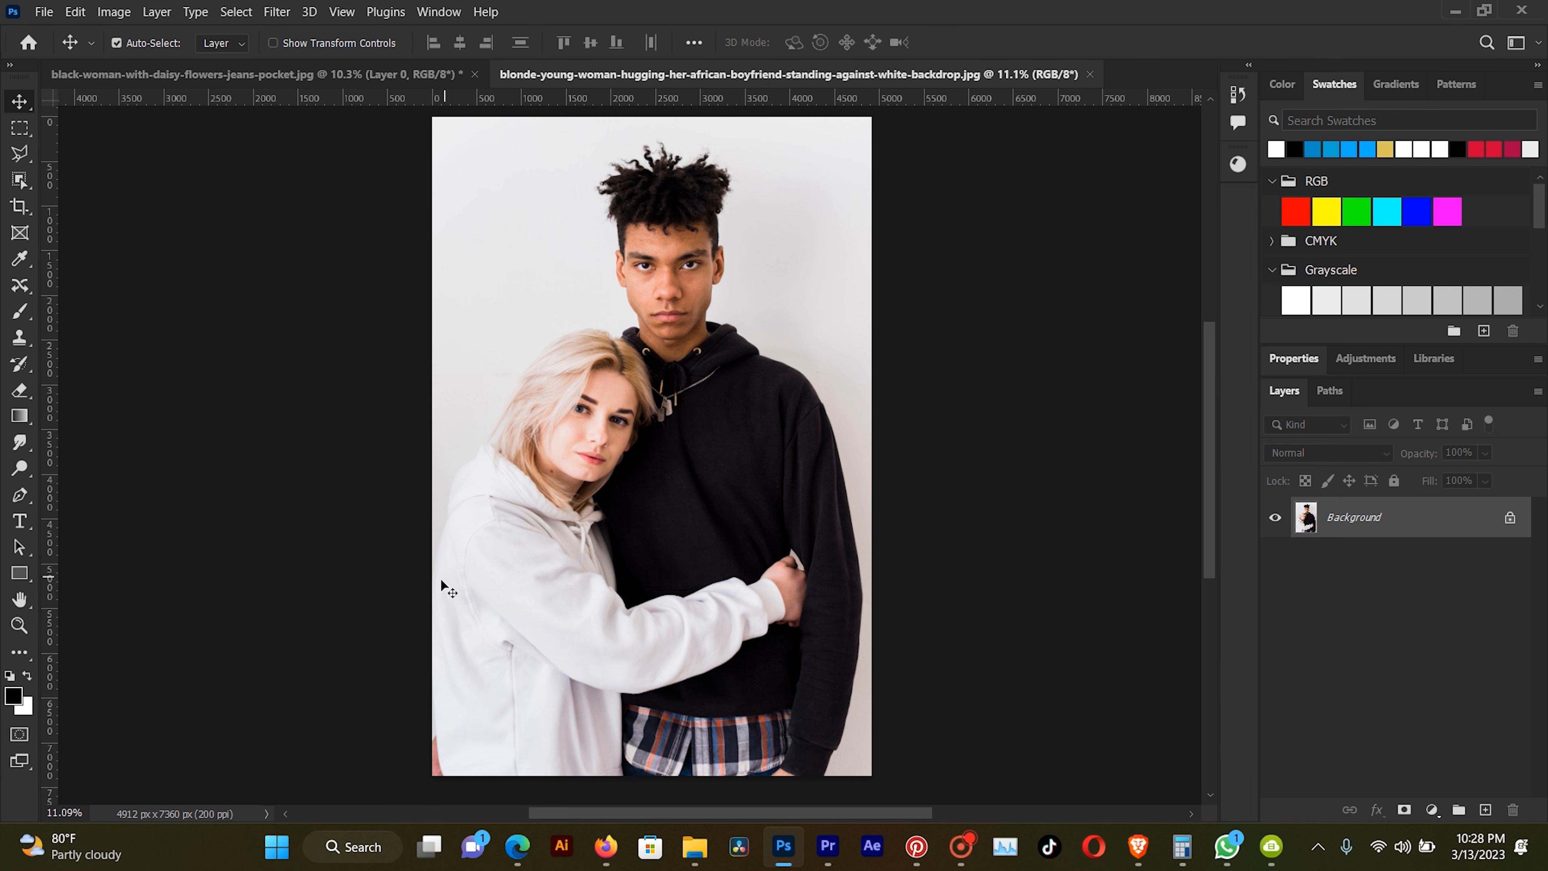
Widen the canvas of the single woman's photo to 6439 pixels, matching its height, with the anchor centred
click(232, 75)
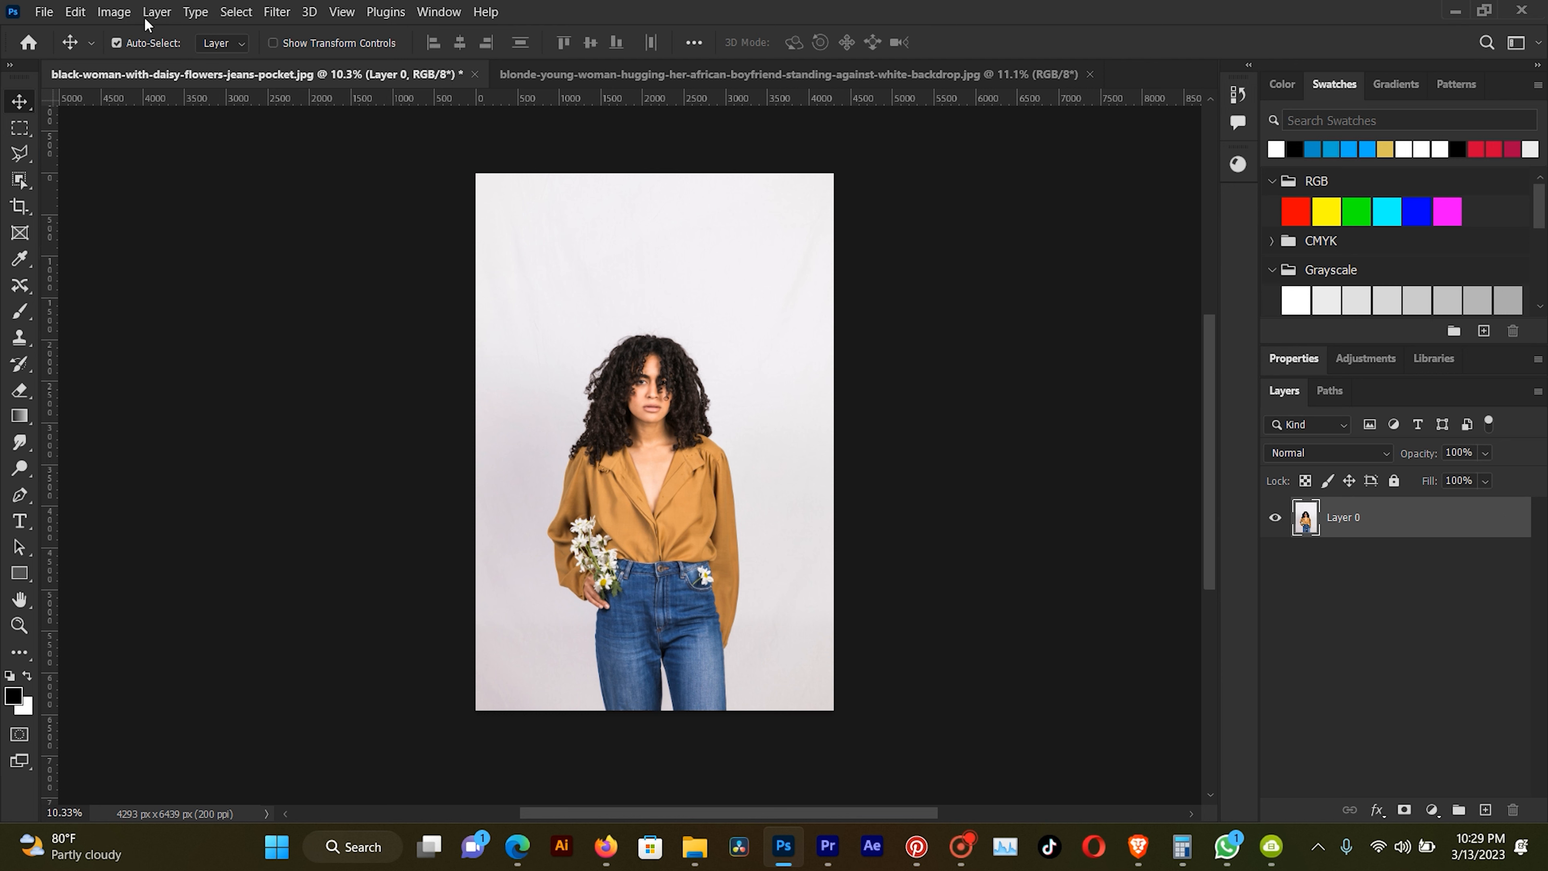
click(116, 11)
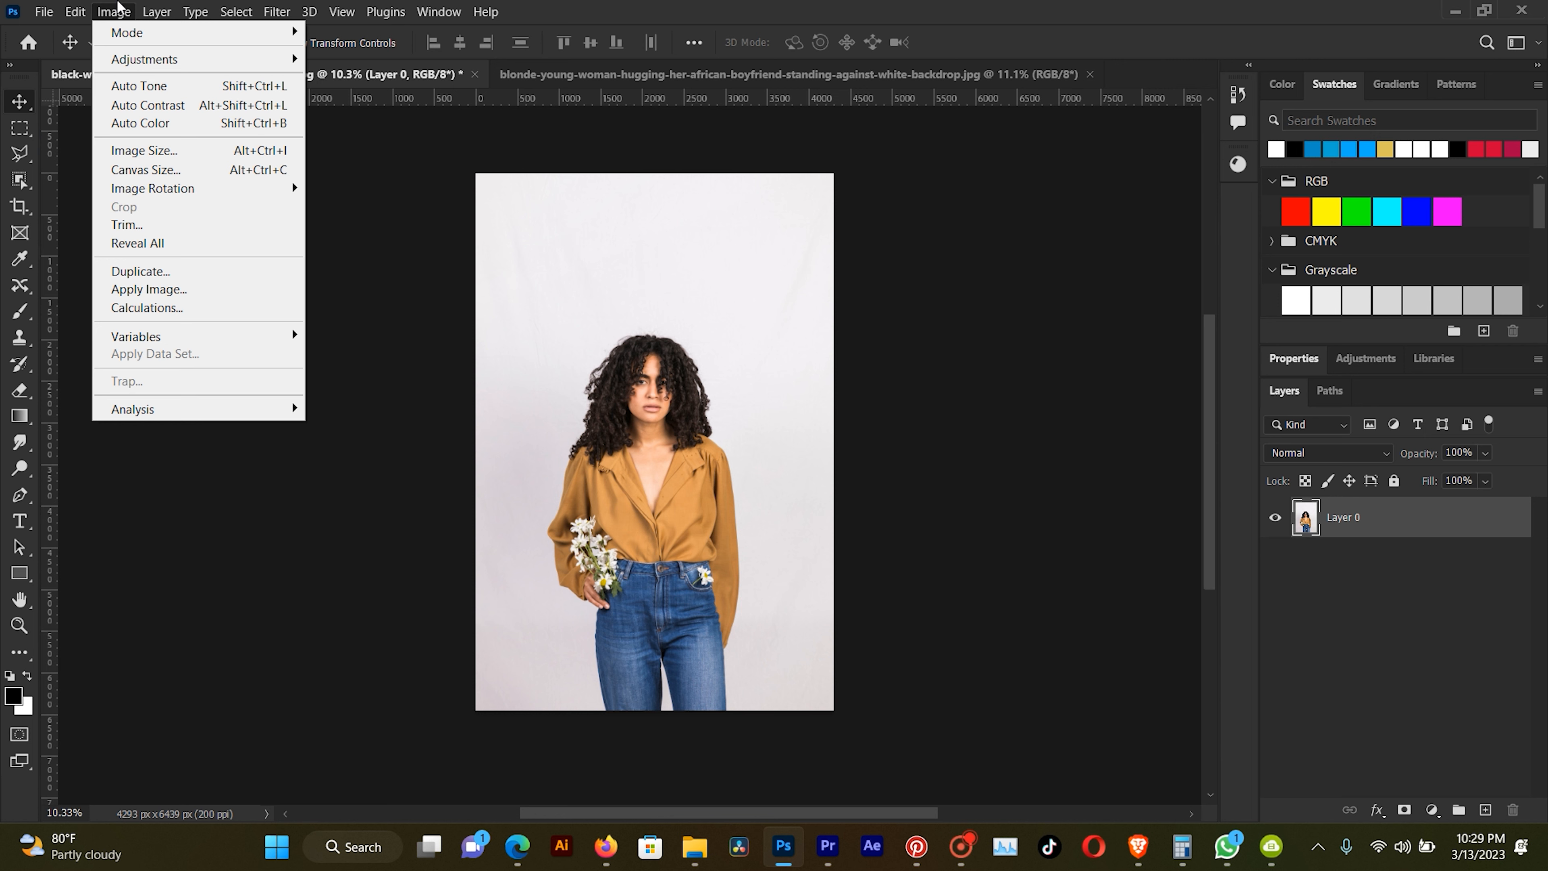
click(168, 173)
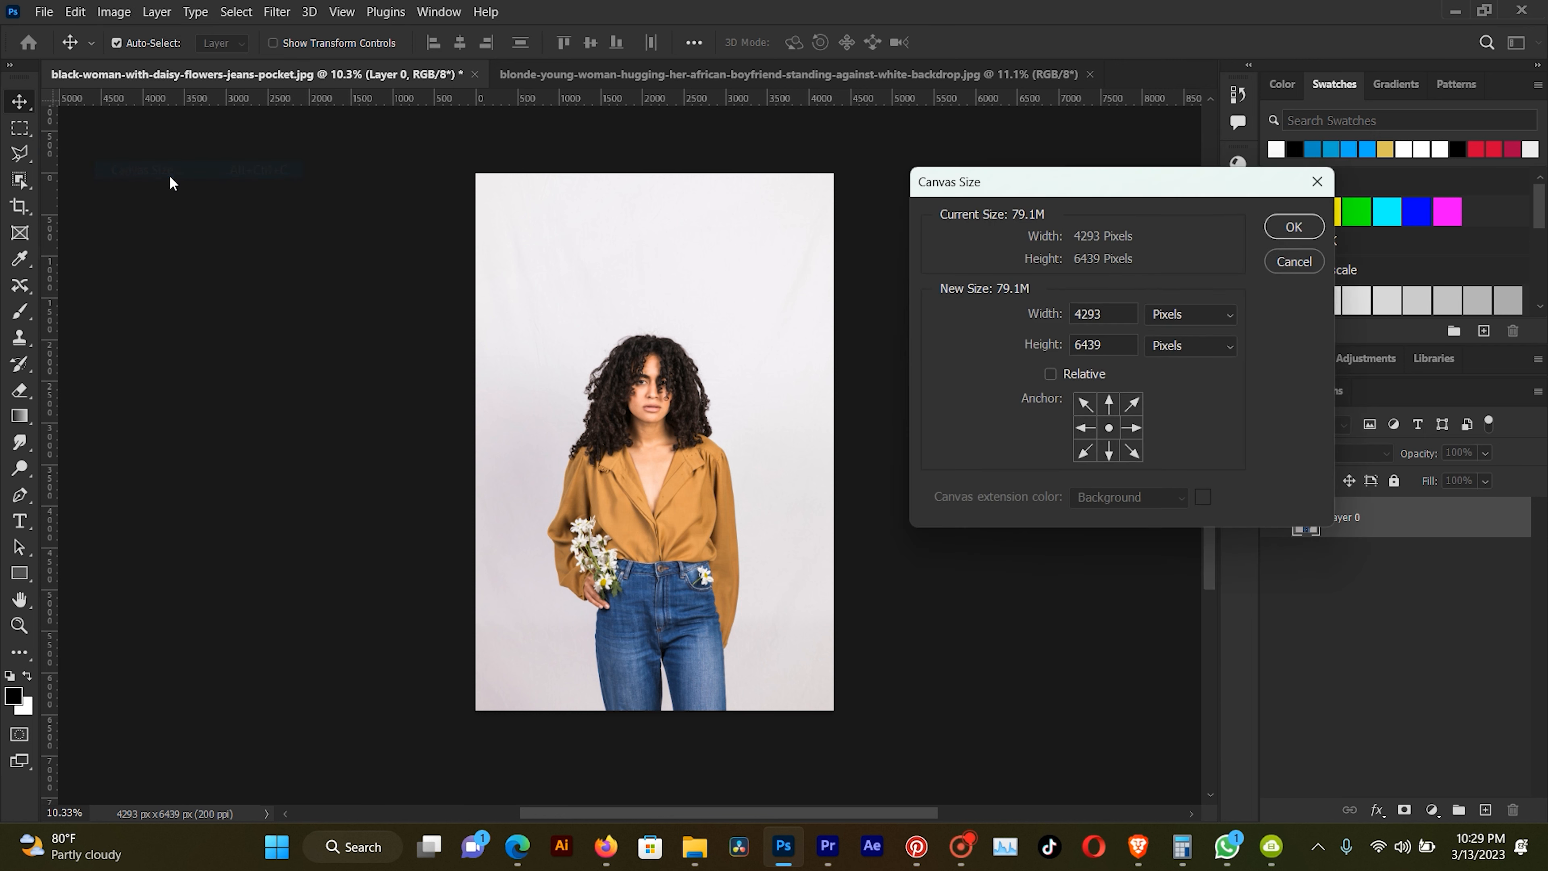
drag(1118, 343, 1048, 358)
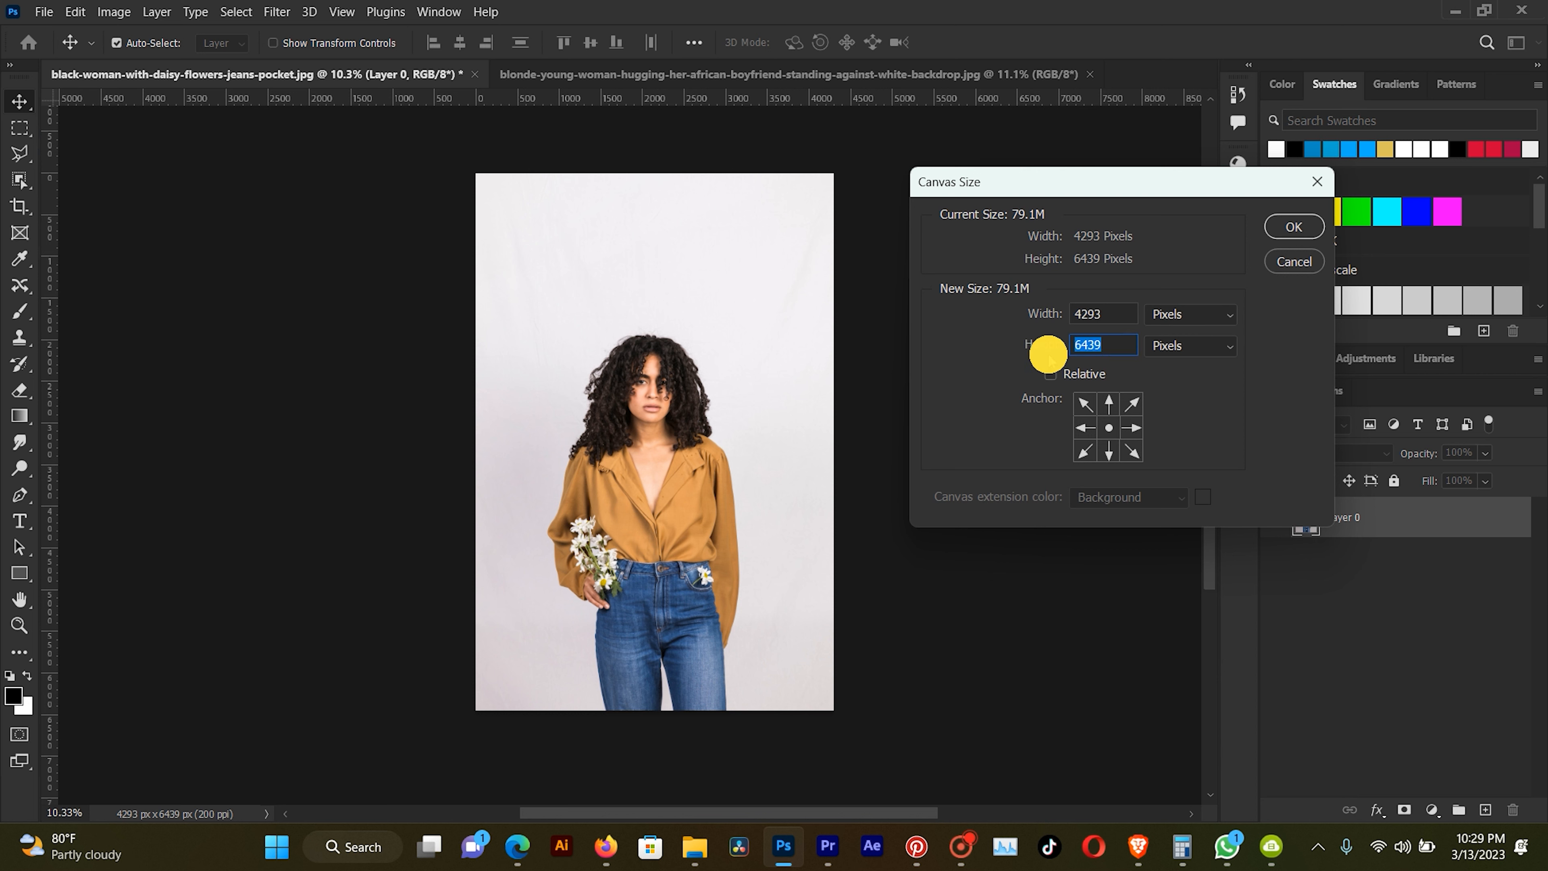
click(1109, 347)
drag(1112, 345, 1079, 346)
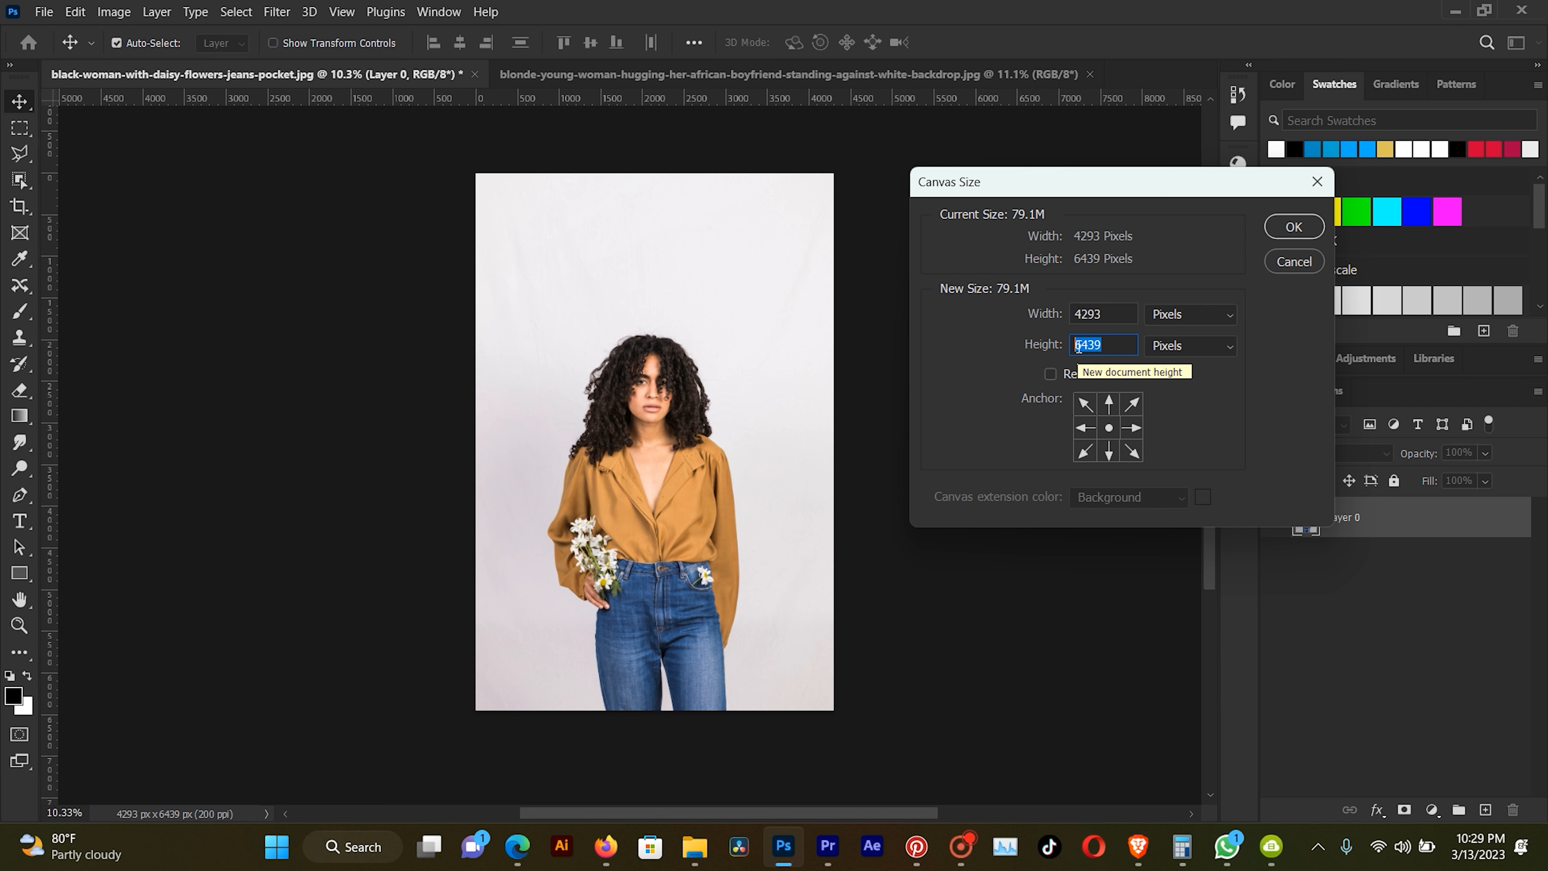
right_click(1079, 346)
click(1114, 410)
drag(1106, 314, 1025, 305)
key(ctrl+v)
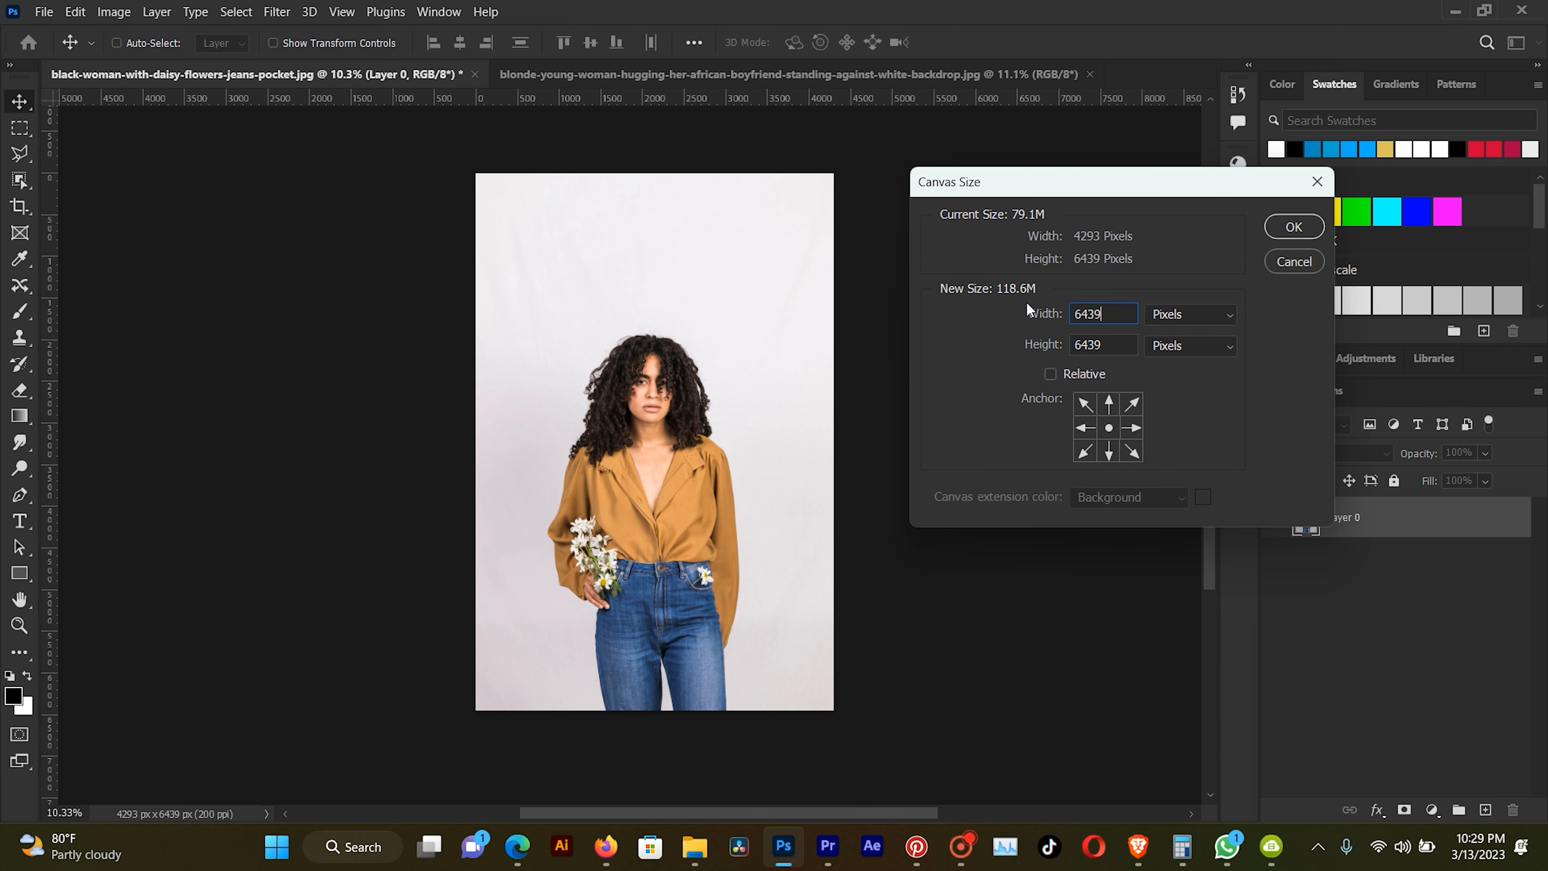
click(1292, 228)
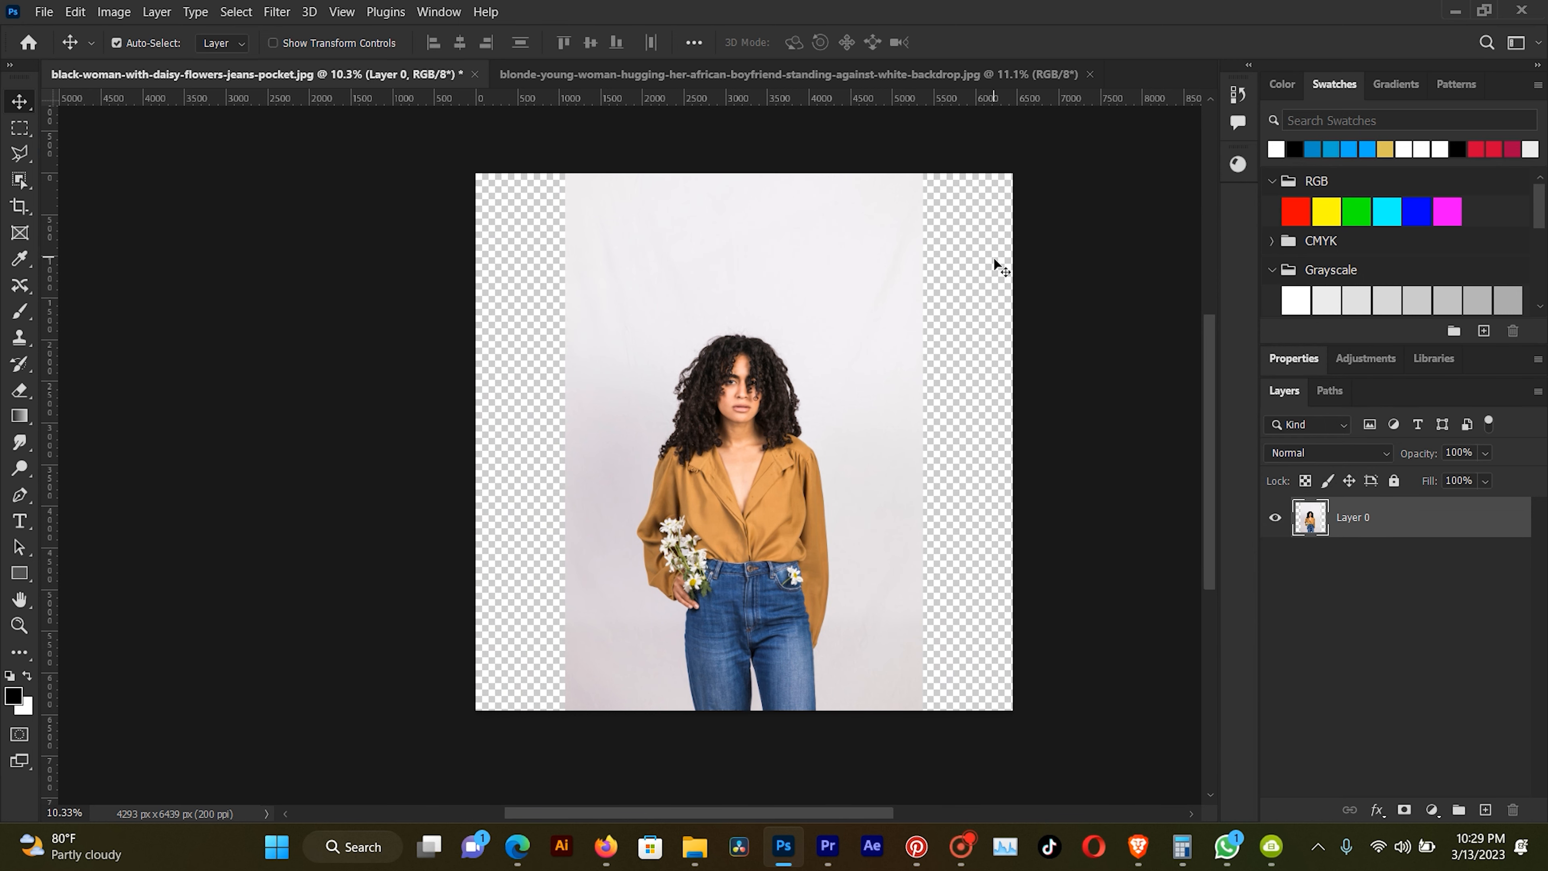
Select the woman automatically with the Select Subject command
drag(755, 300, 721, 285)
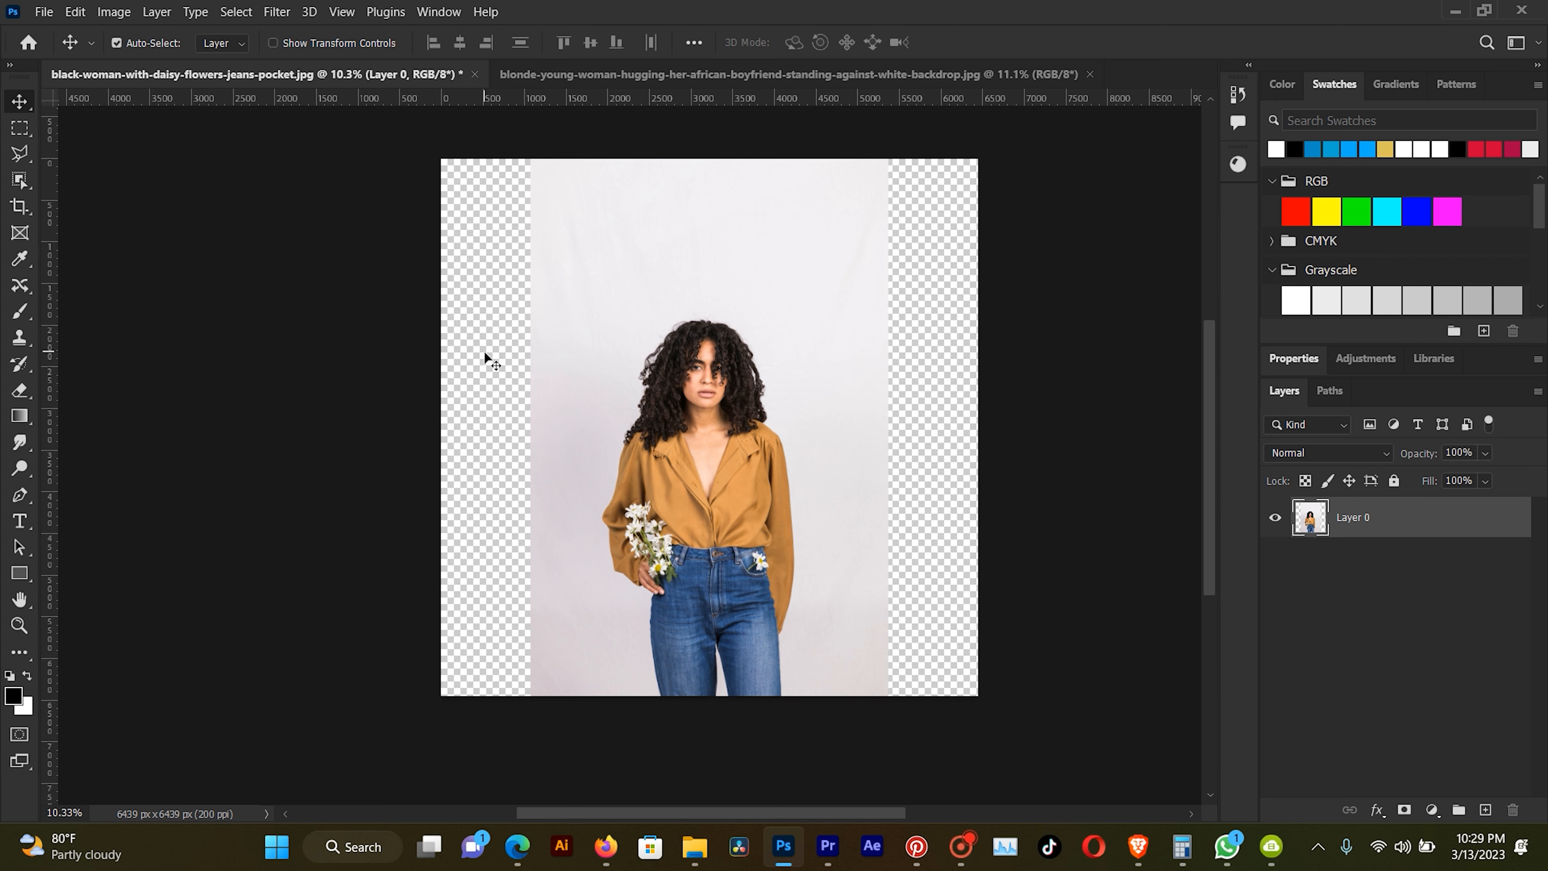
drag(774, 328, 671, 331)
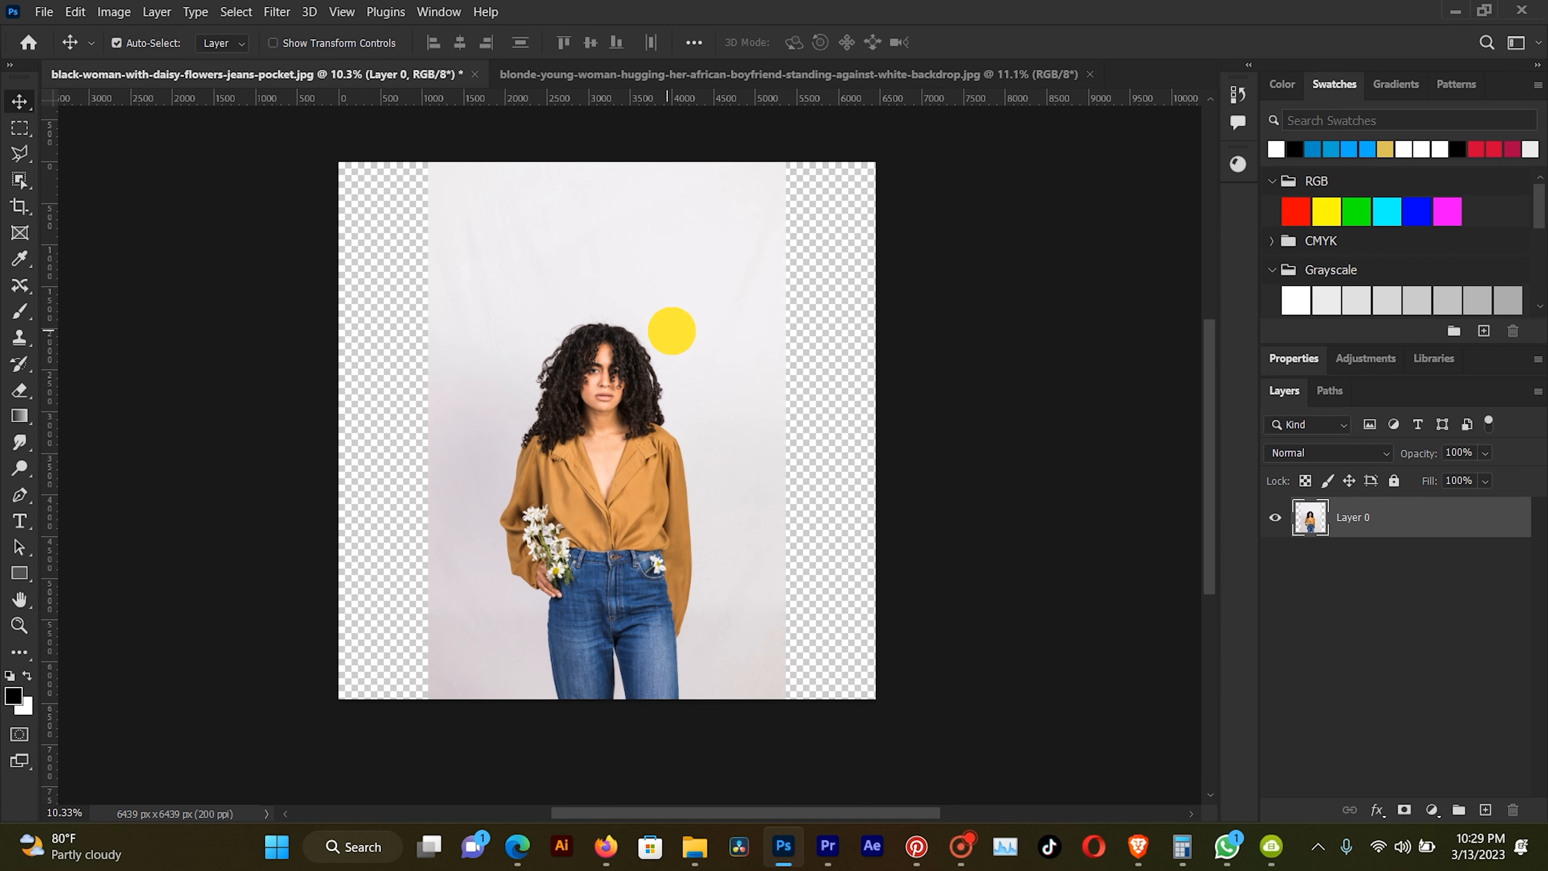
drag(547, 331, 588, 332)
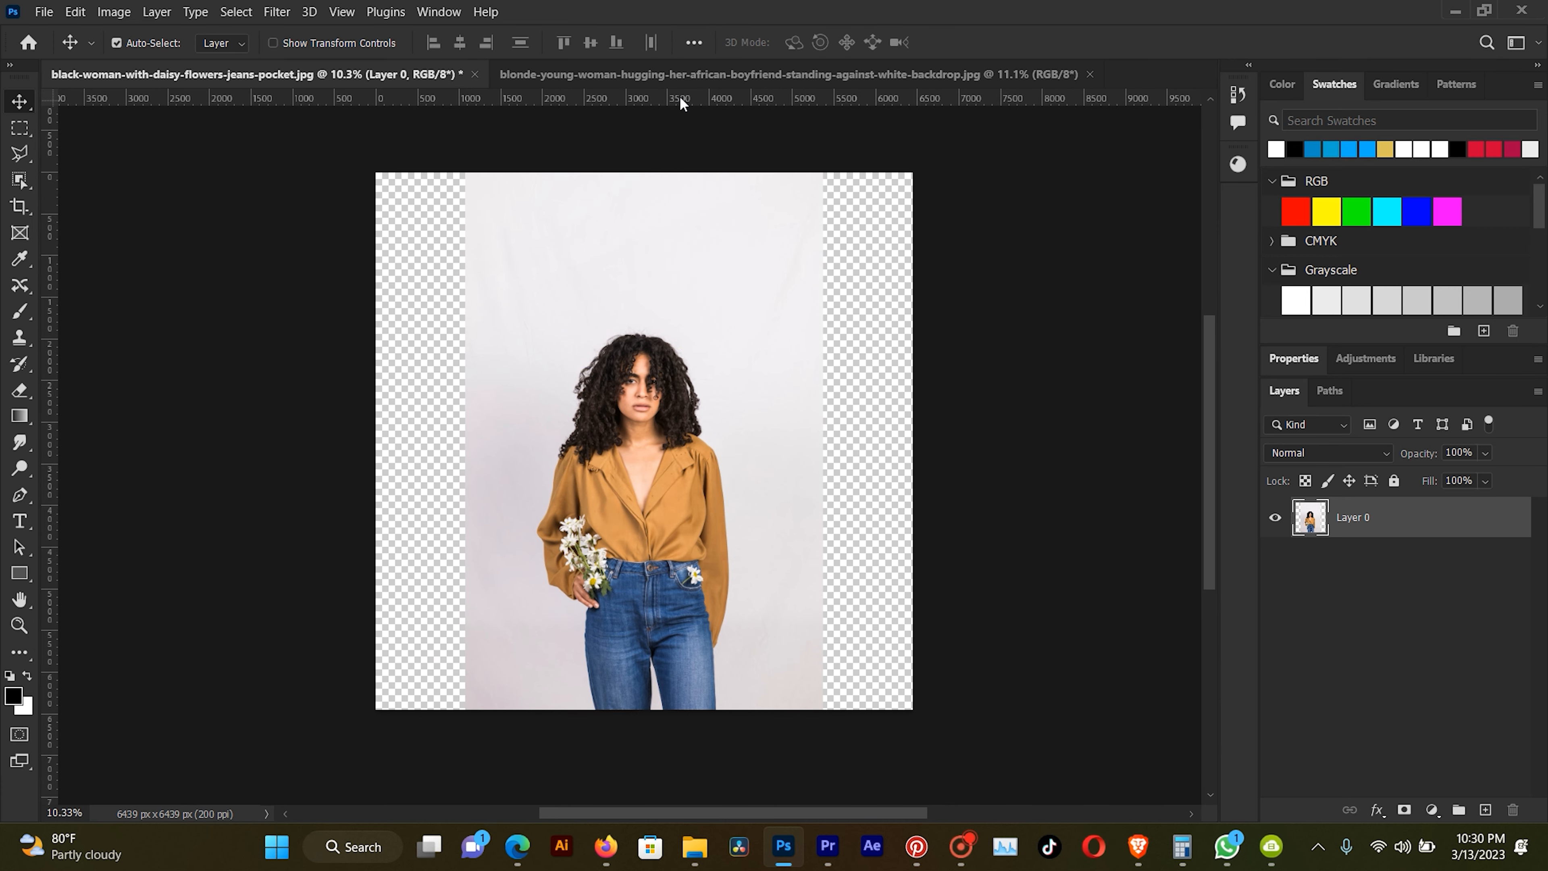
click(232, 12)
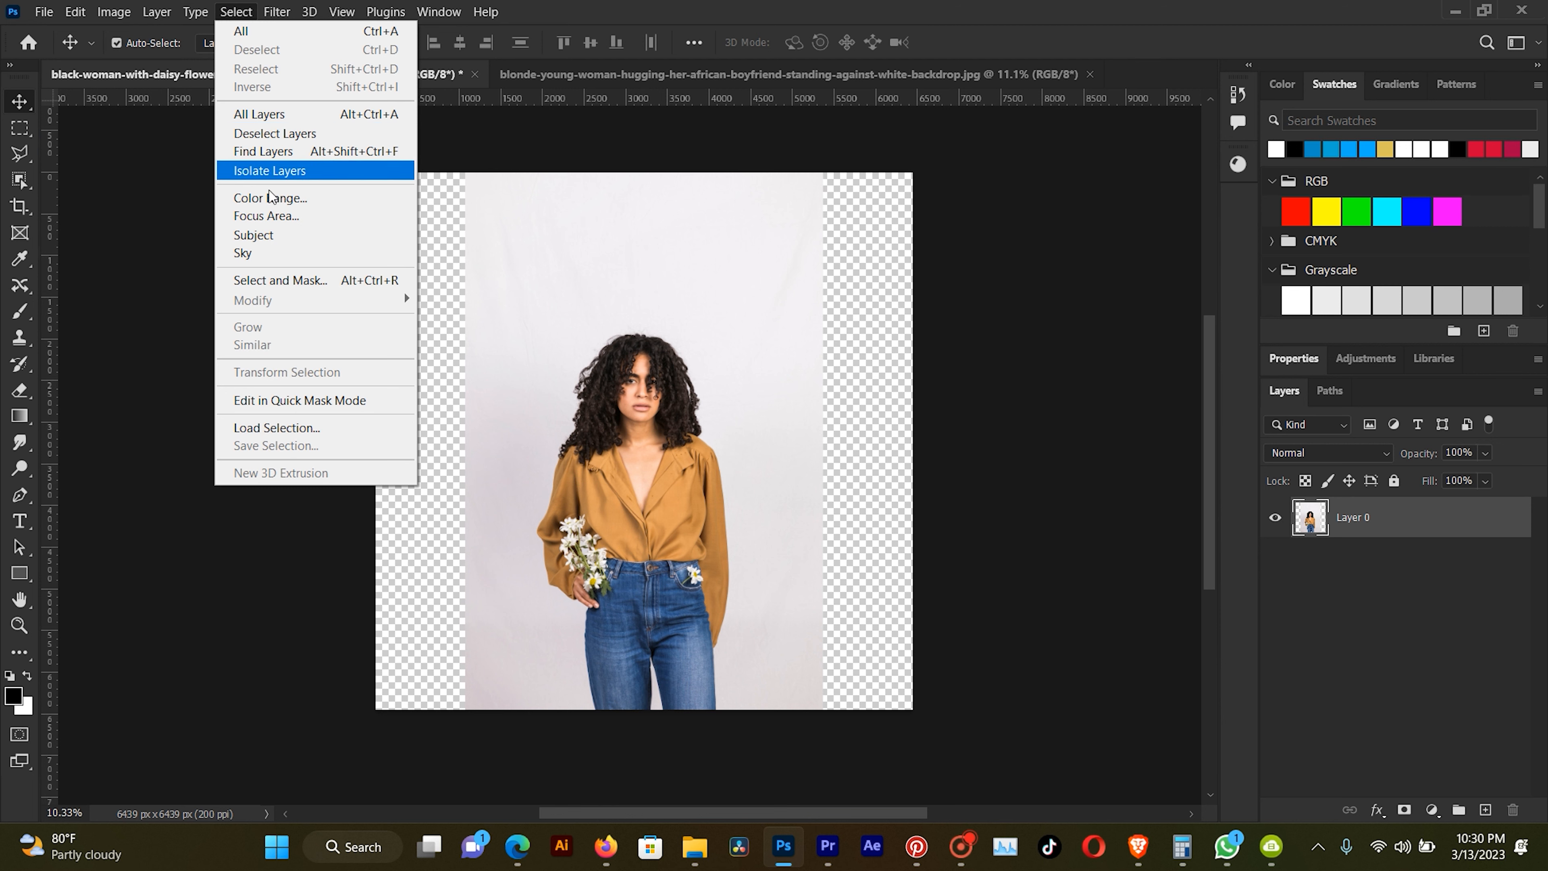
click(278, 239)
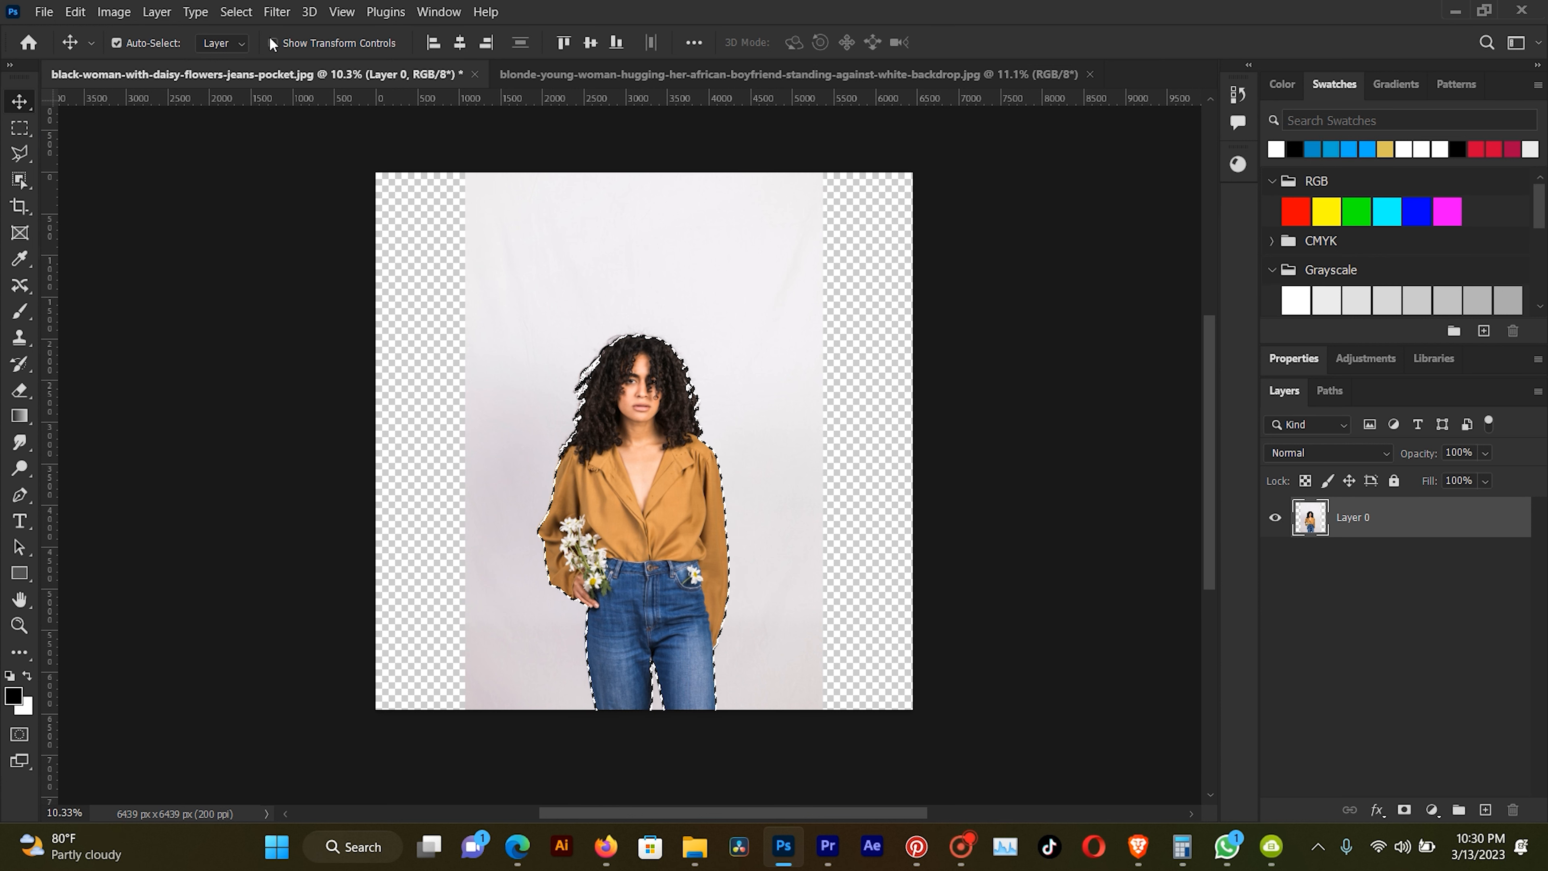
Save the woman's selection as a new channel named SINGLE LADY, and deselect her
click(245, 14)
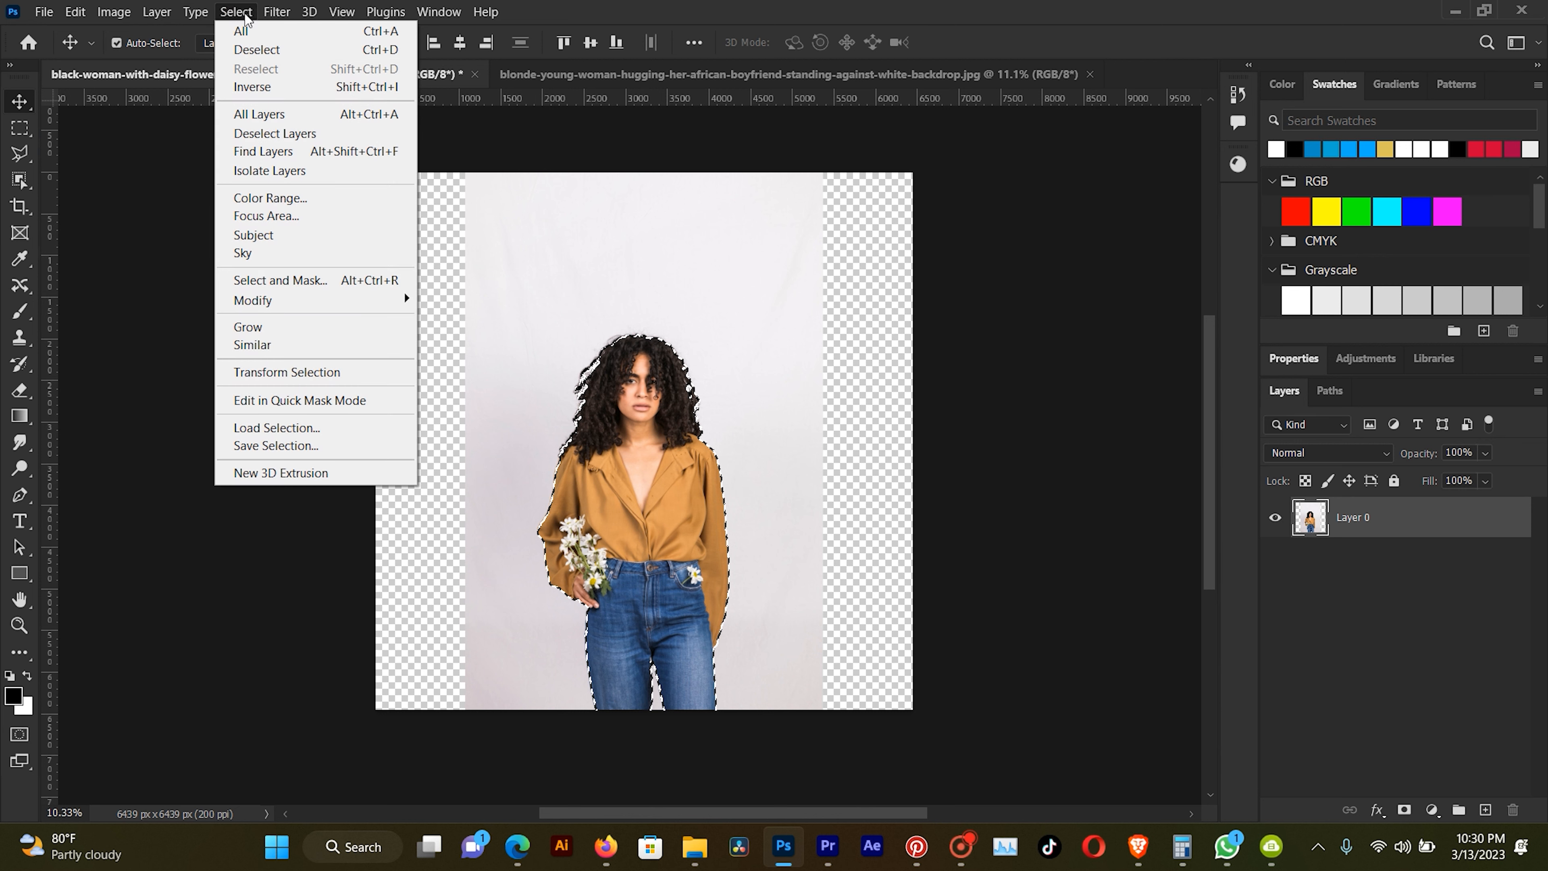
click(252, 450)
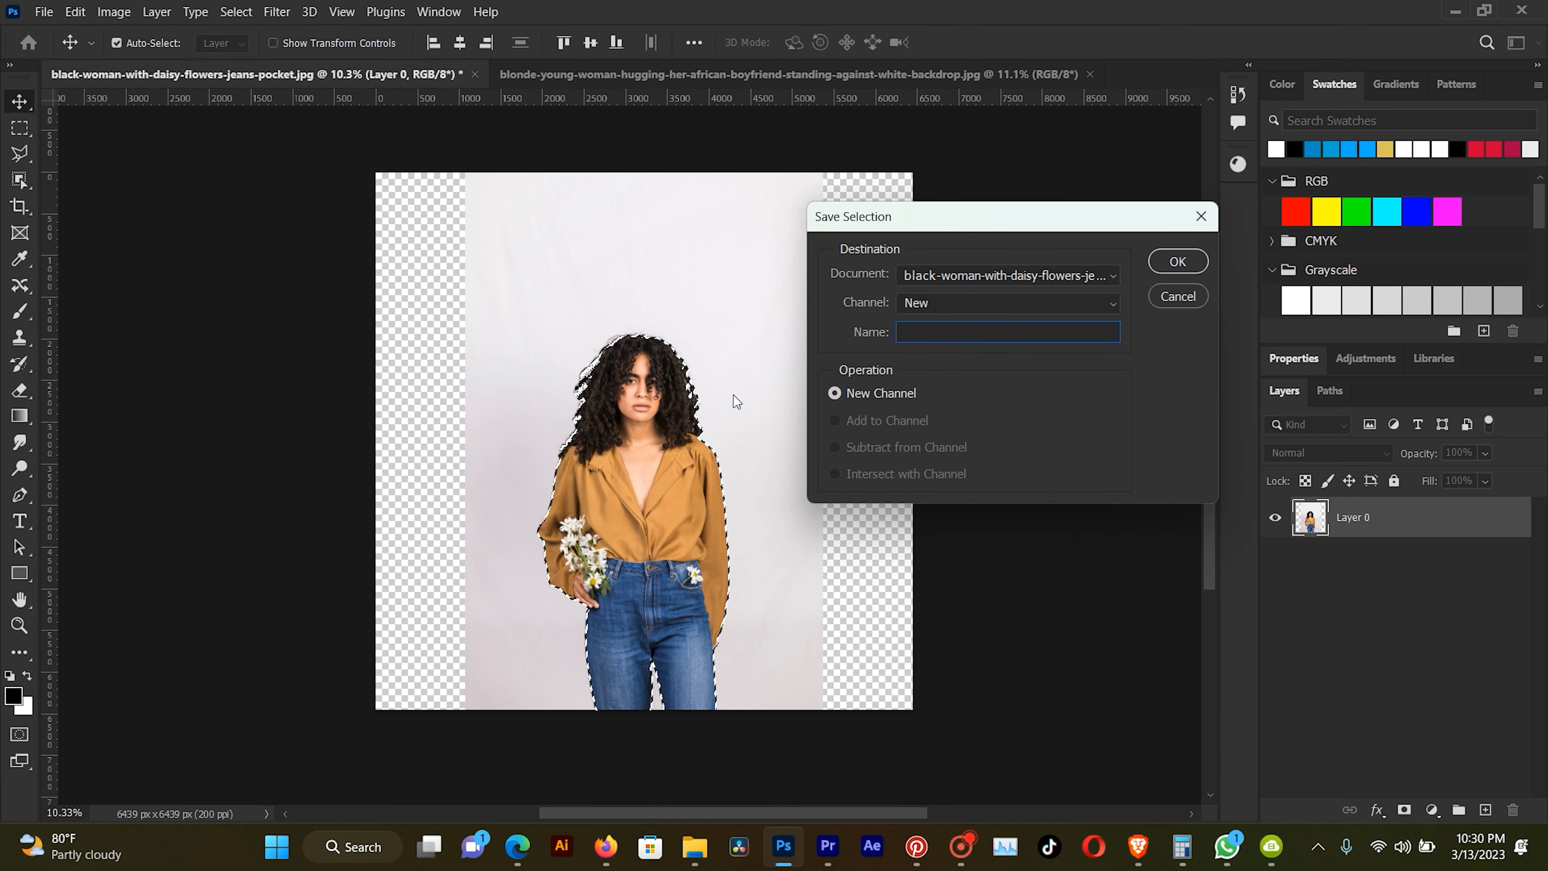
click(909, 331)
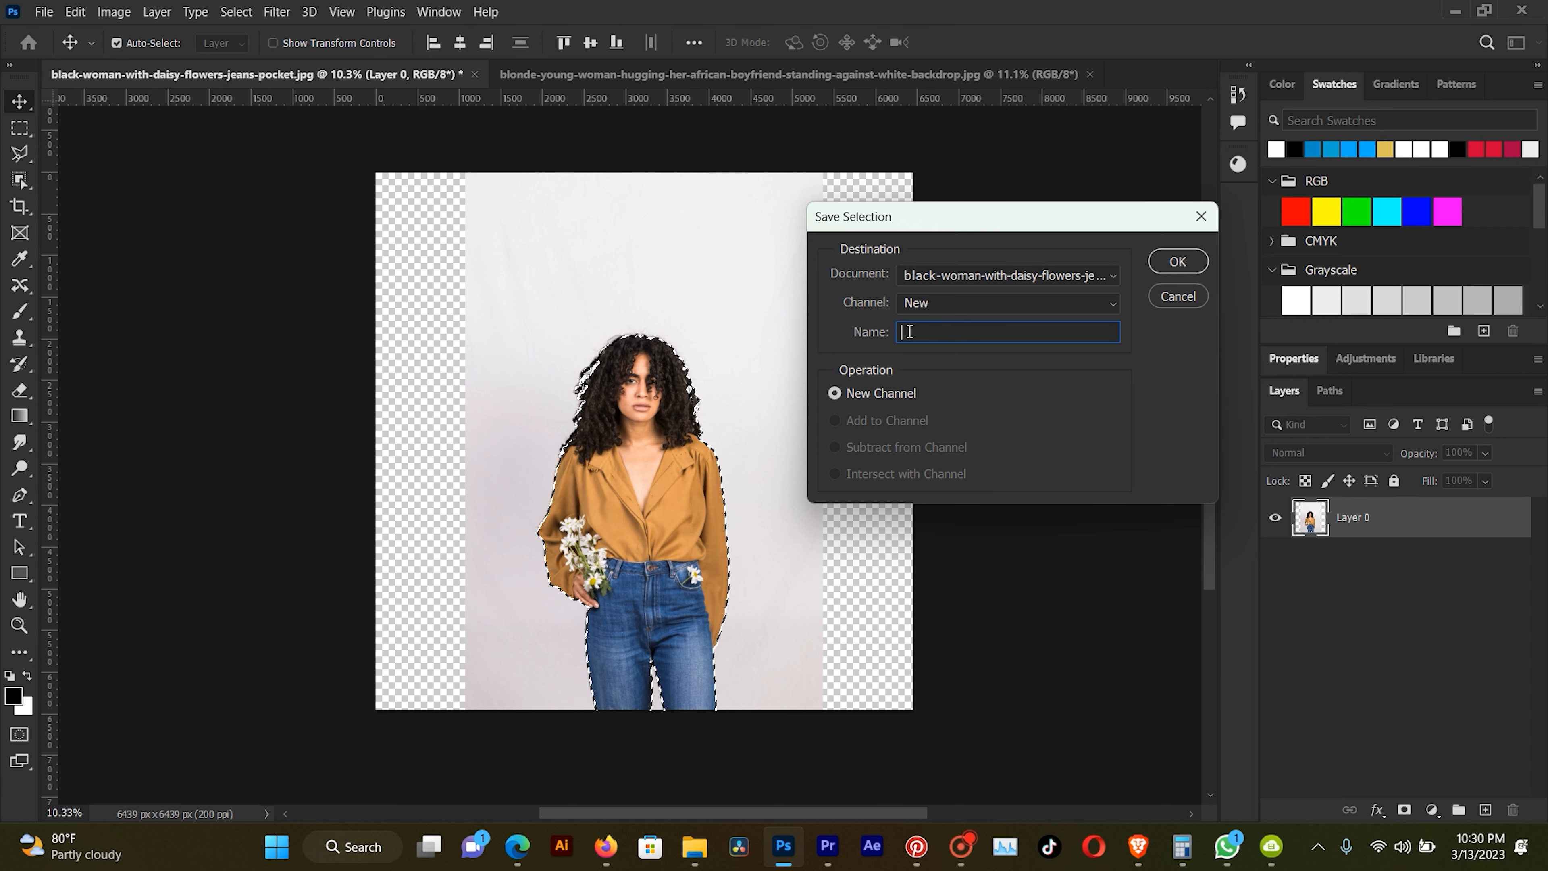
text(SING)
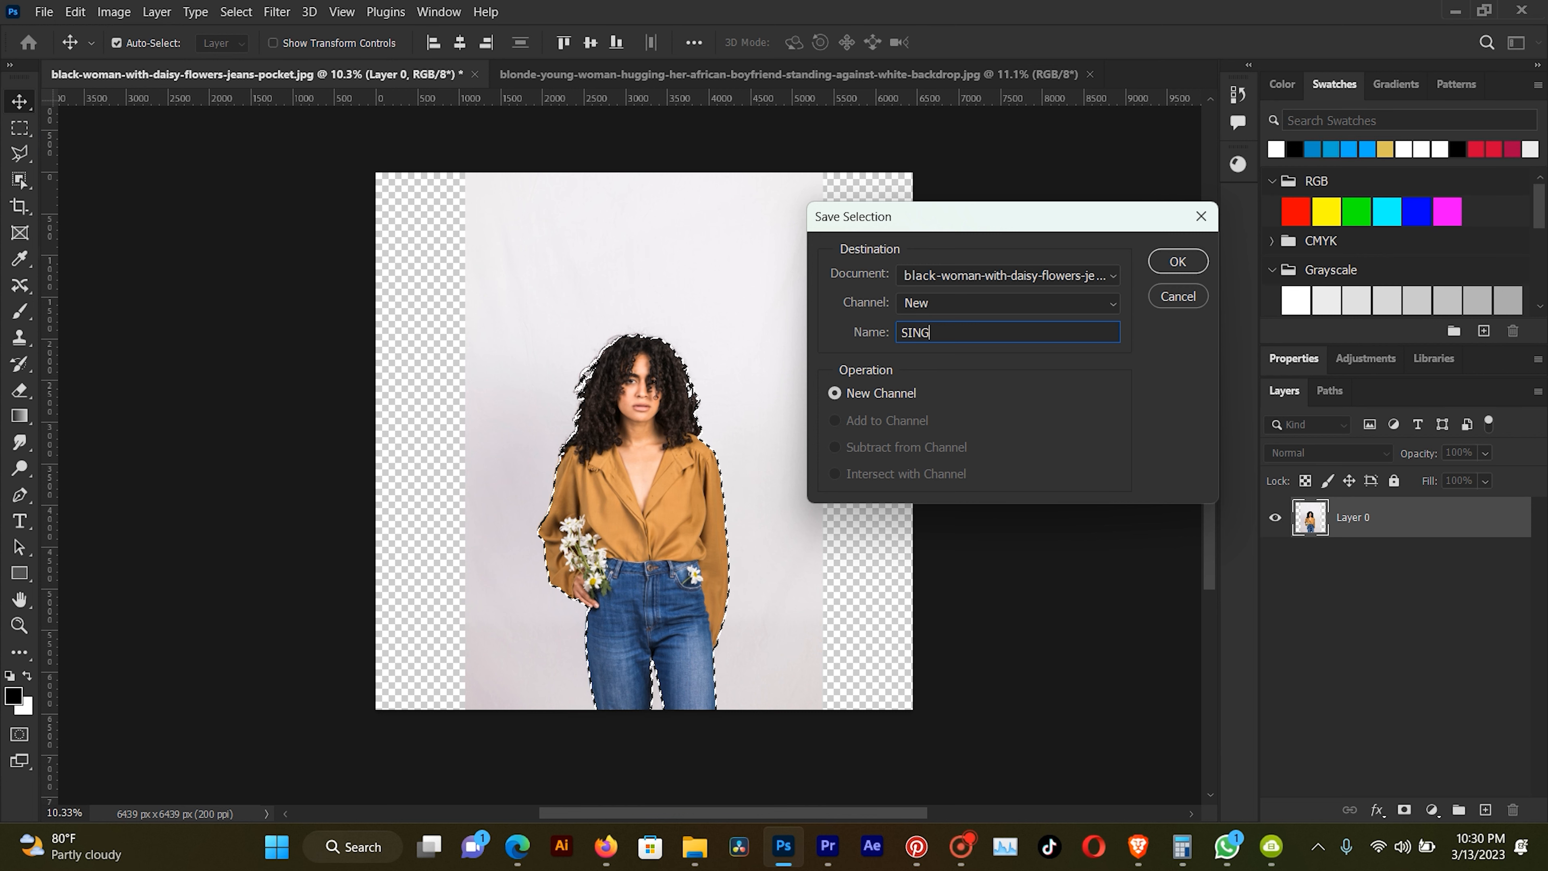
text(LE LADY)
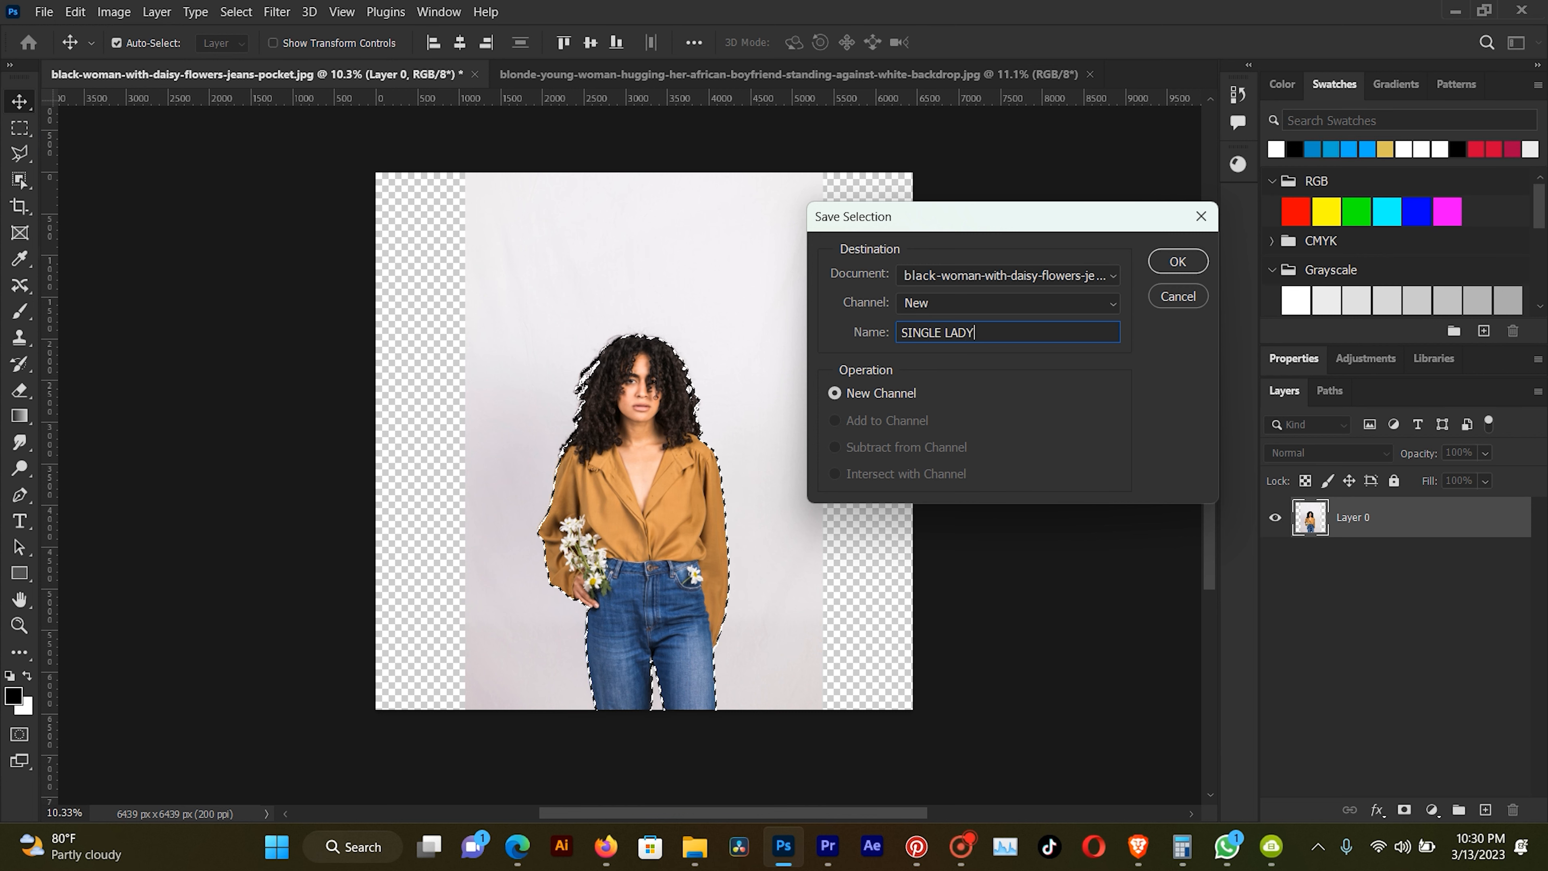
click(1185, 260)
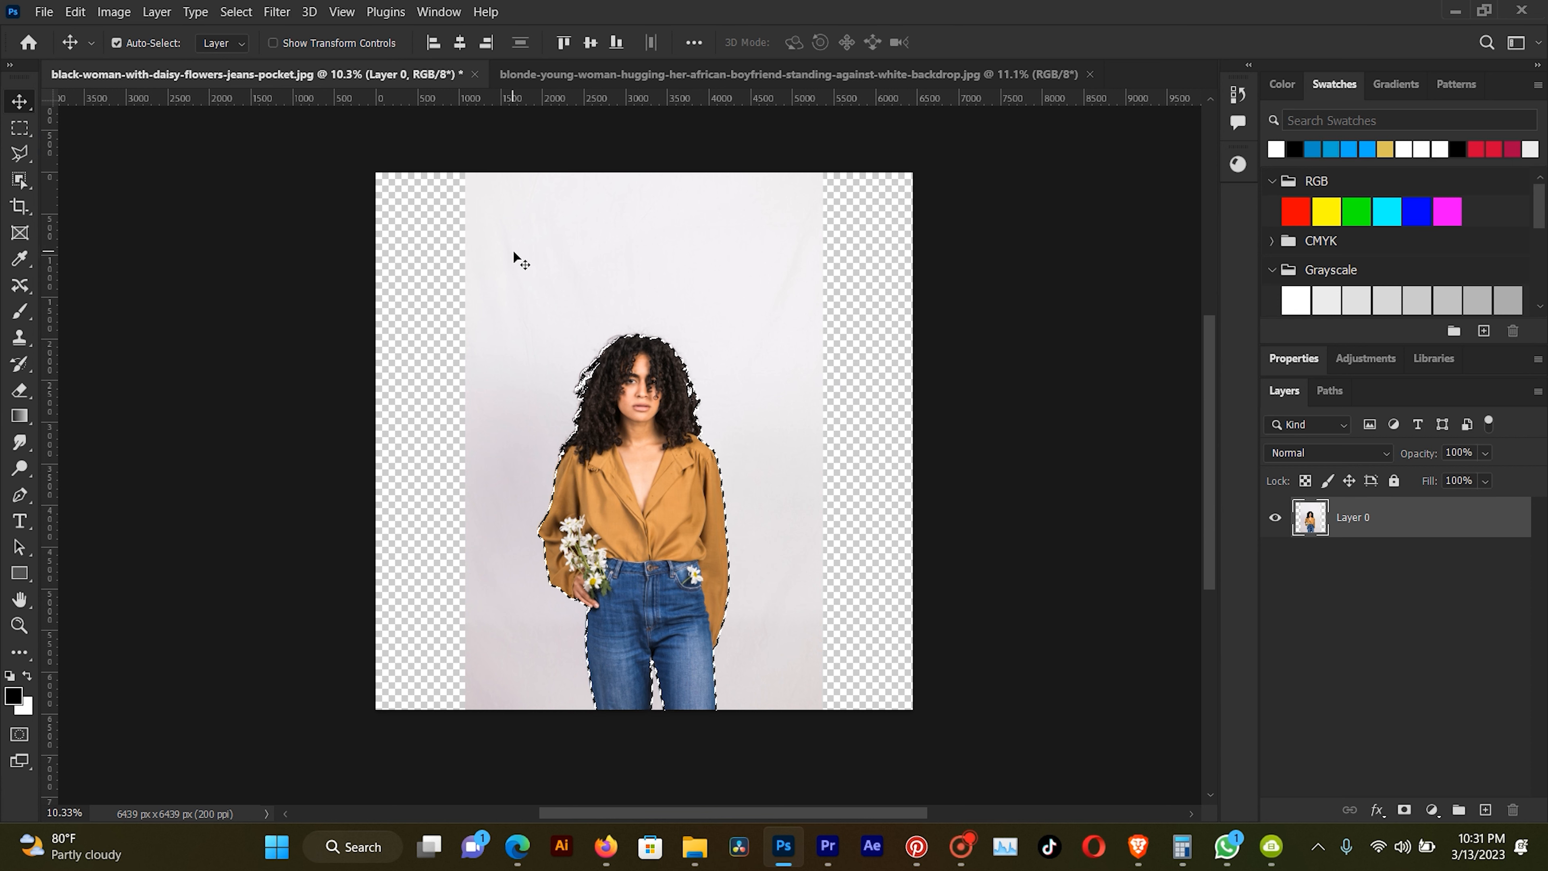
key(ctrl+d)
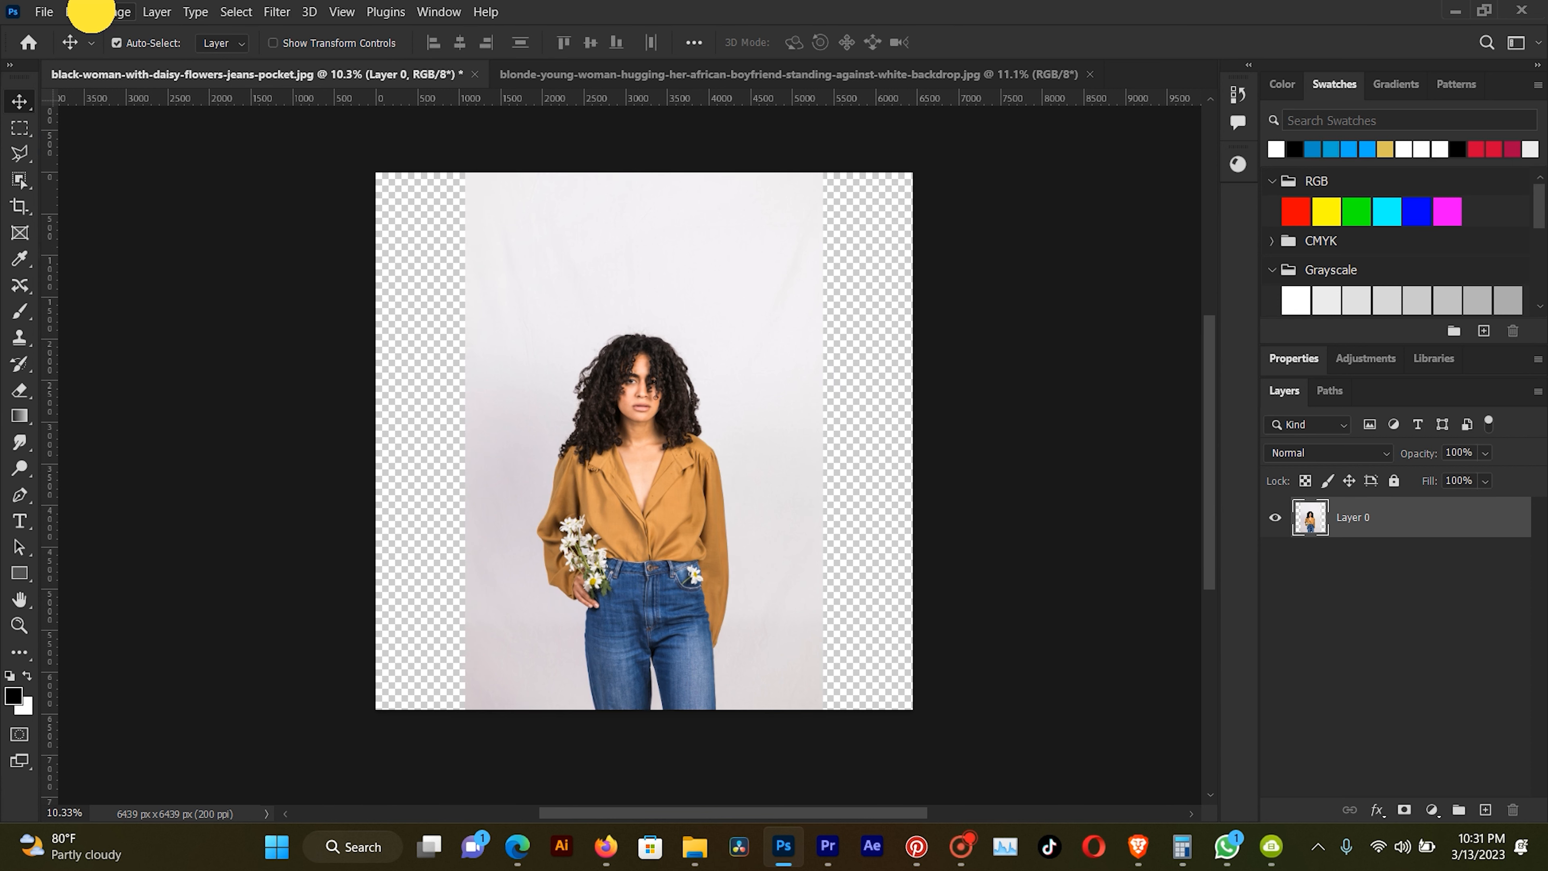
Stretch the woman's layer with Content-Aware Scale to both canvas edges, 6439 px wide, protecting the SINGLE LADY channel, and apply it
click(82, 12)
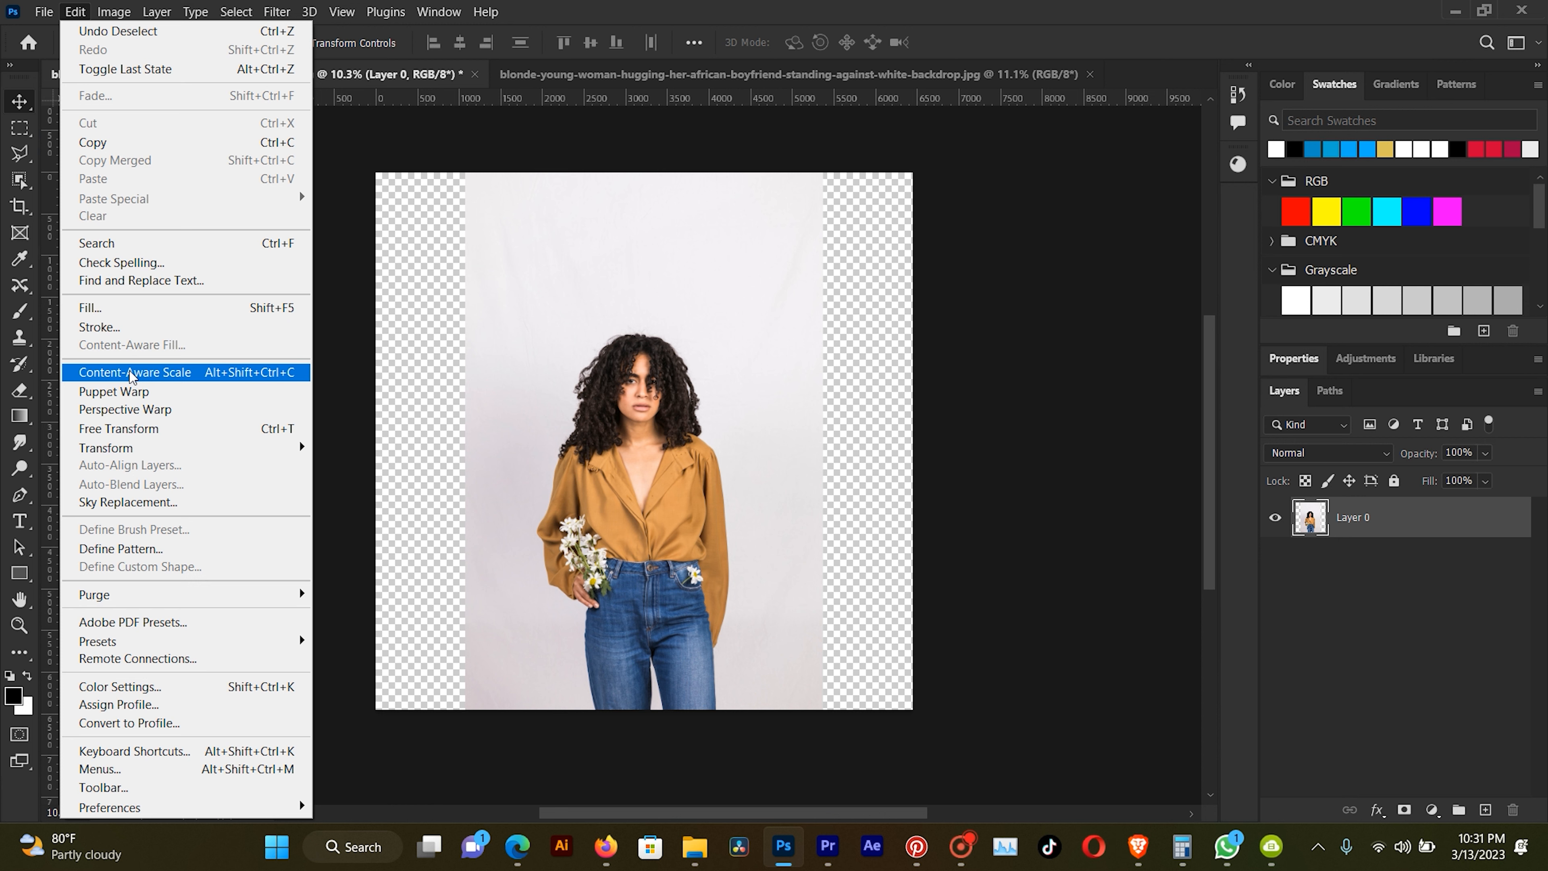
click(283, 371)
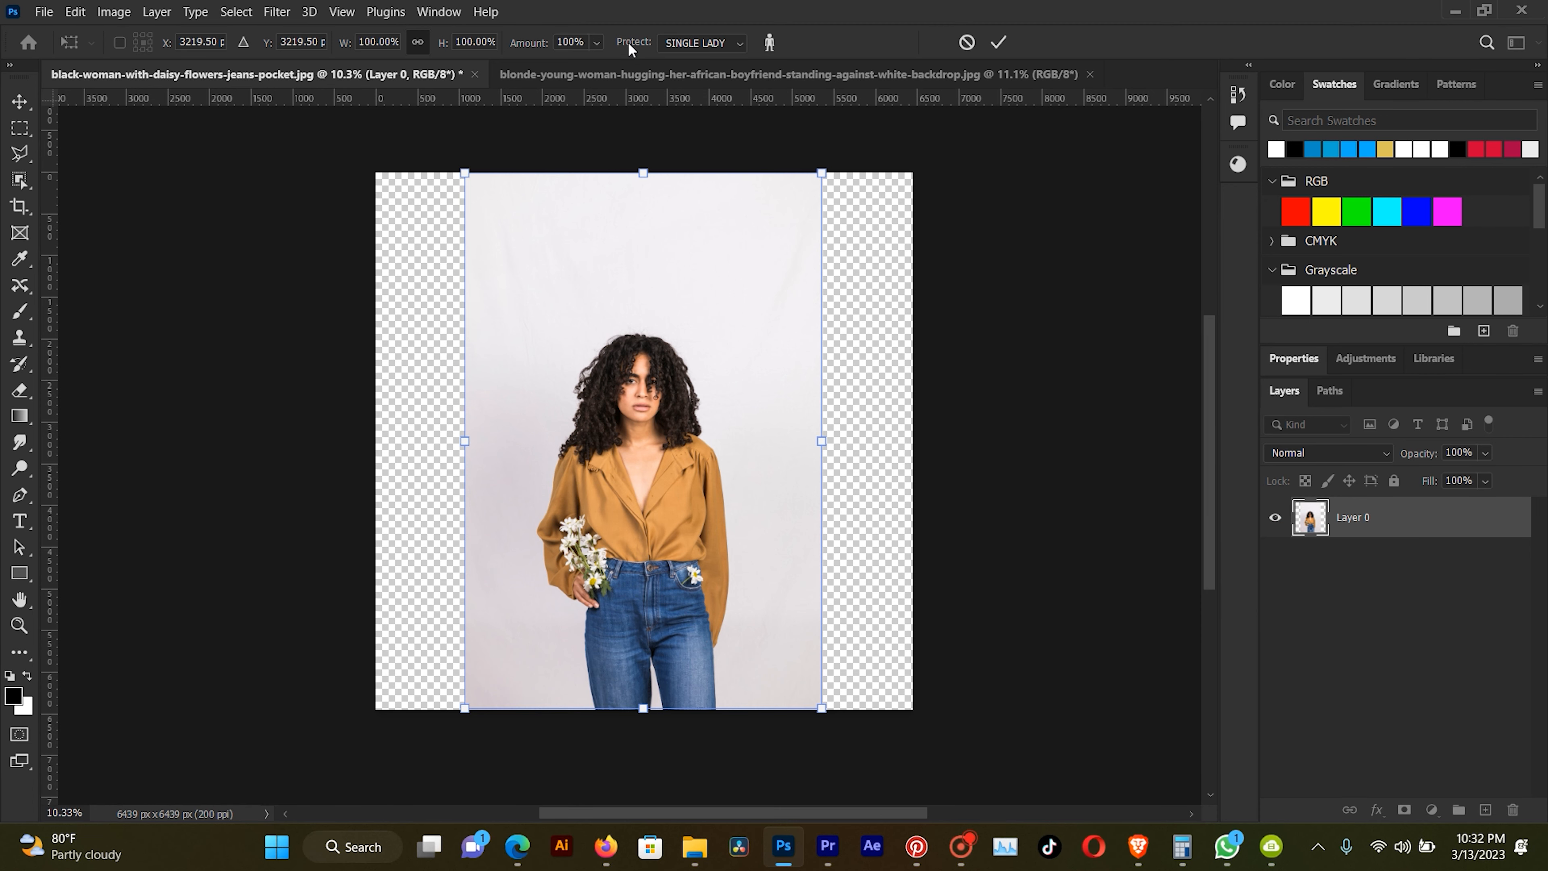
click(698, 46)
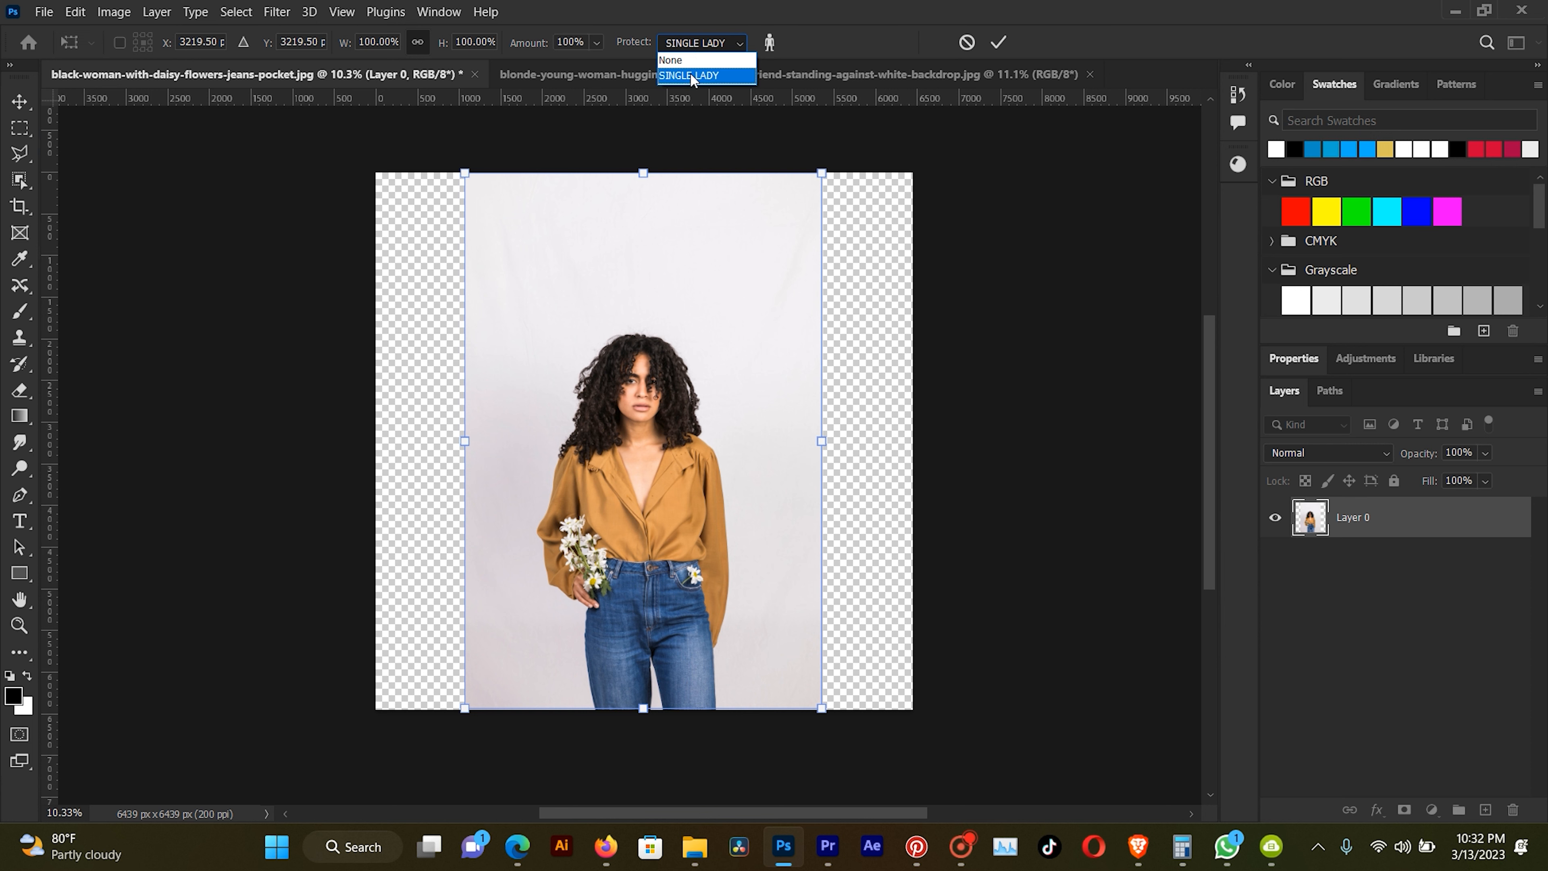
click(690, 73)
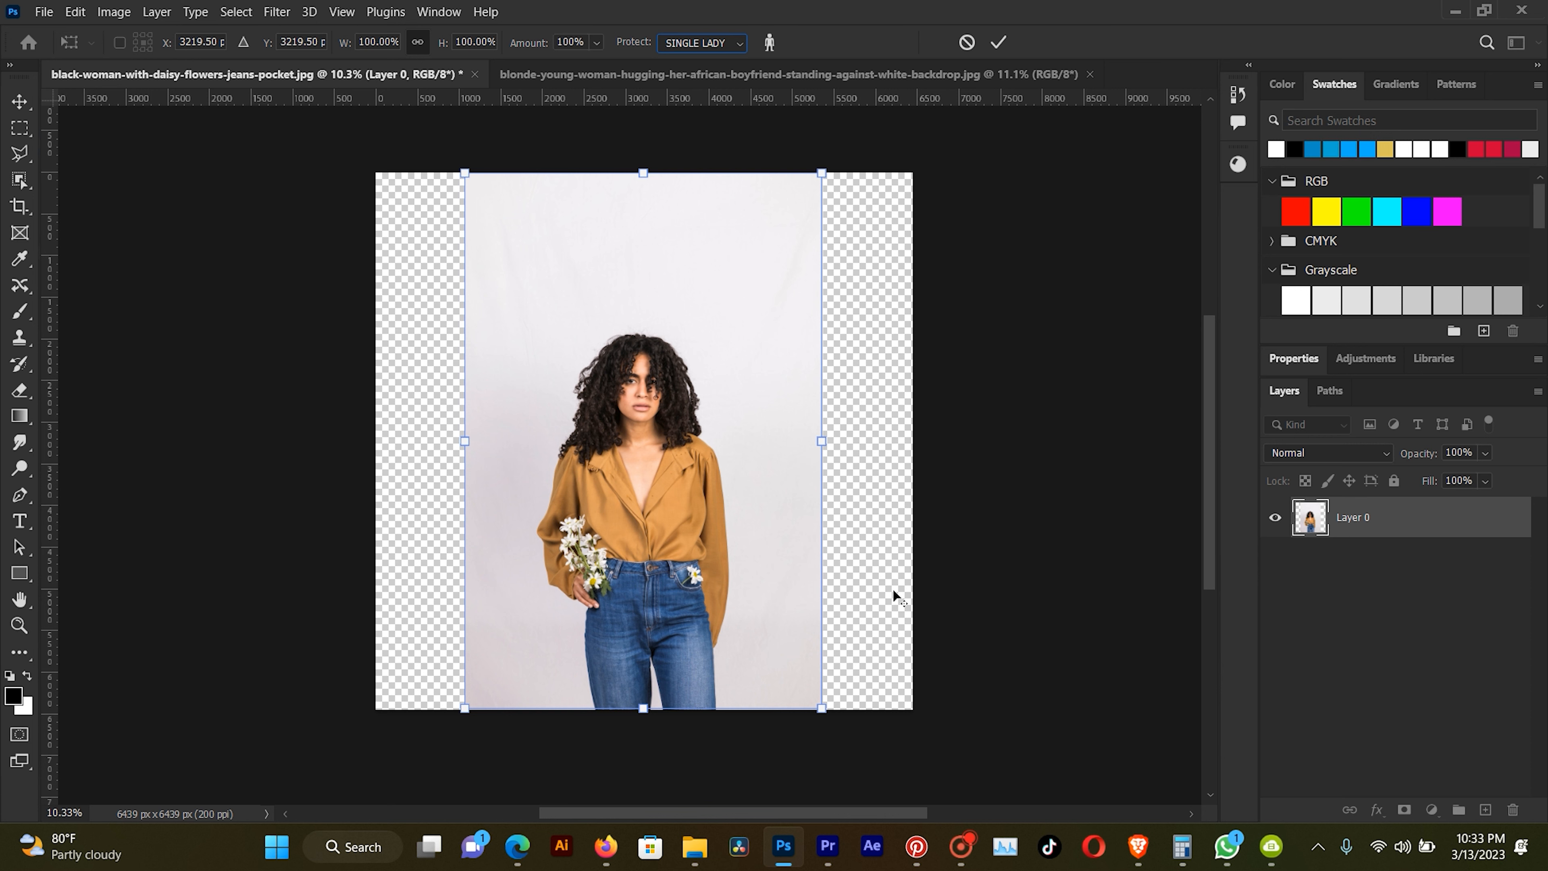
click(823, 438)
drag(825, 437, 914, 418)
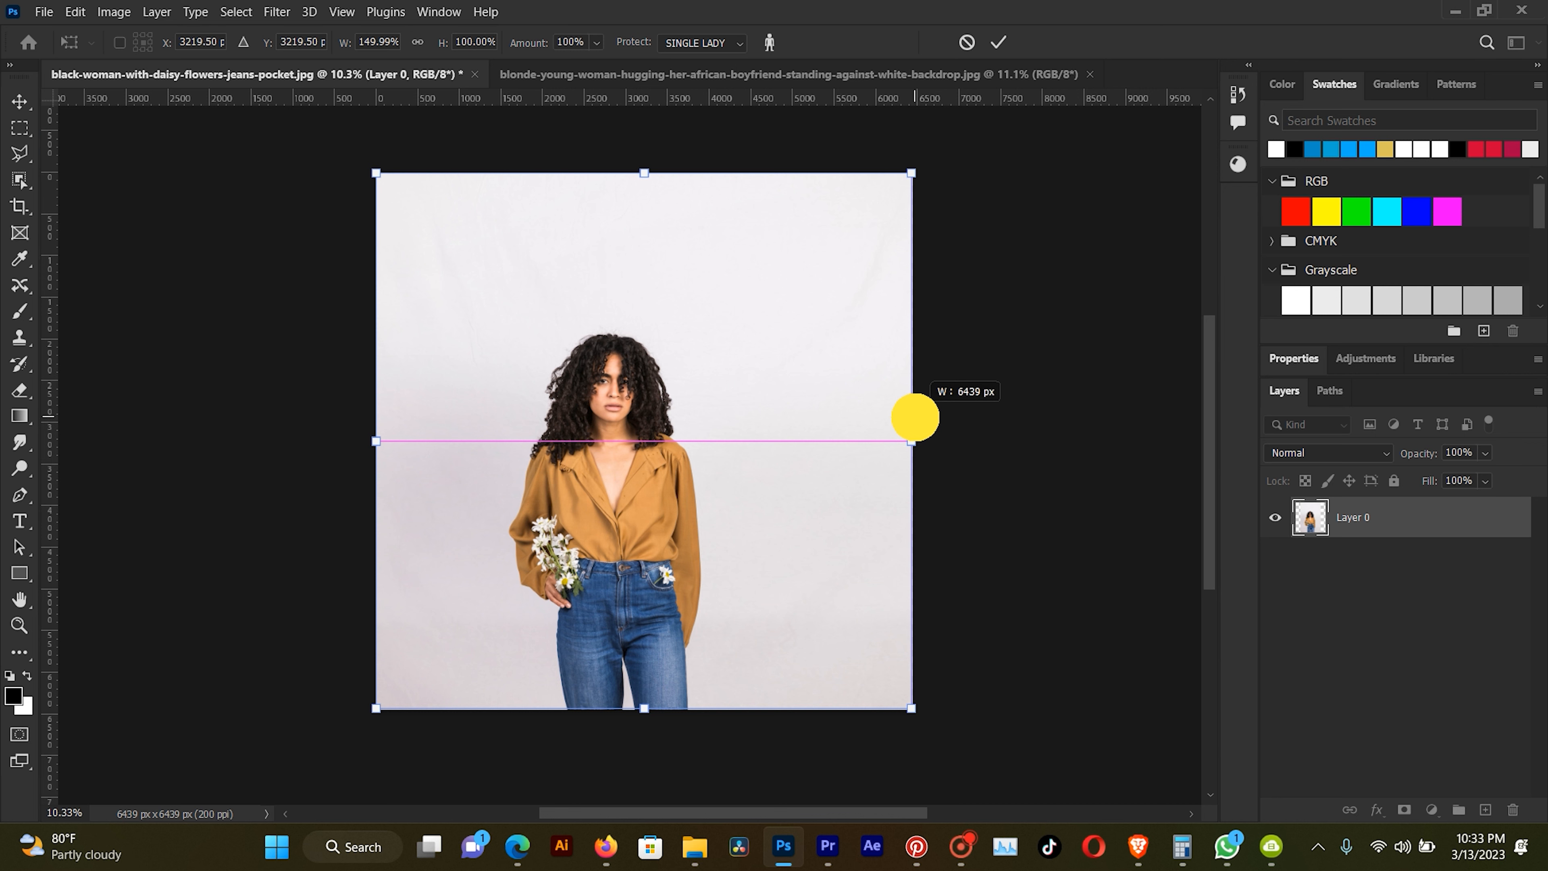
drag(914, 418, 995, 419)
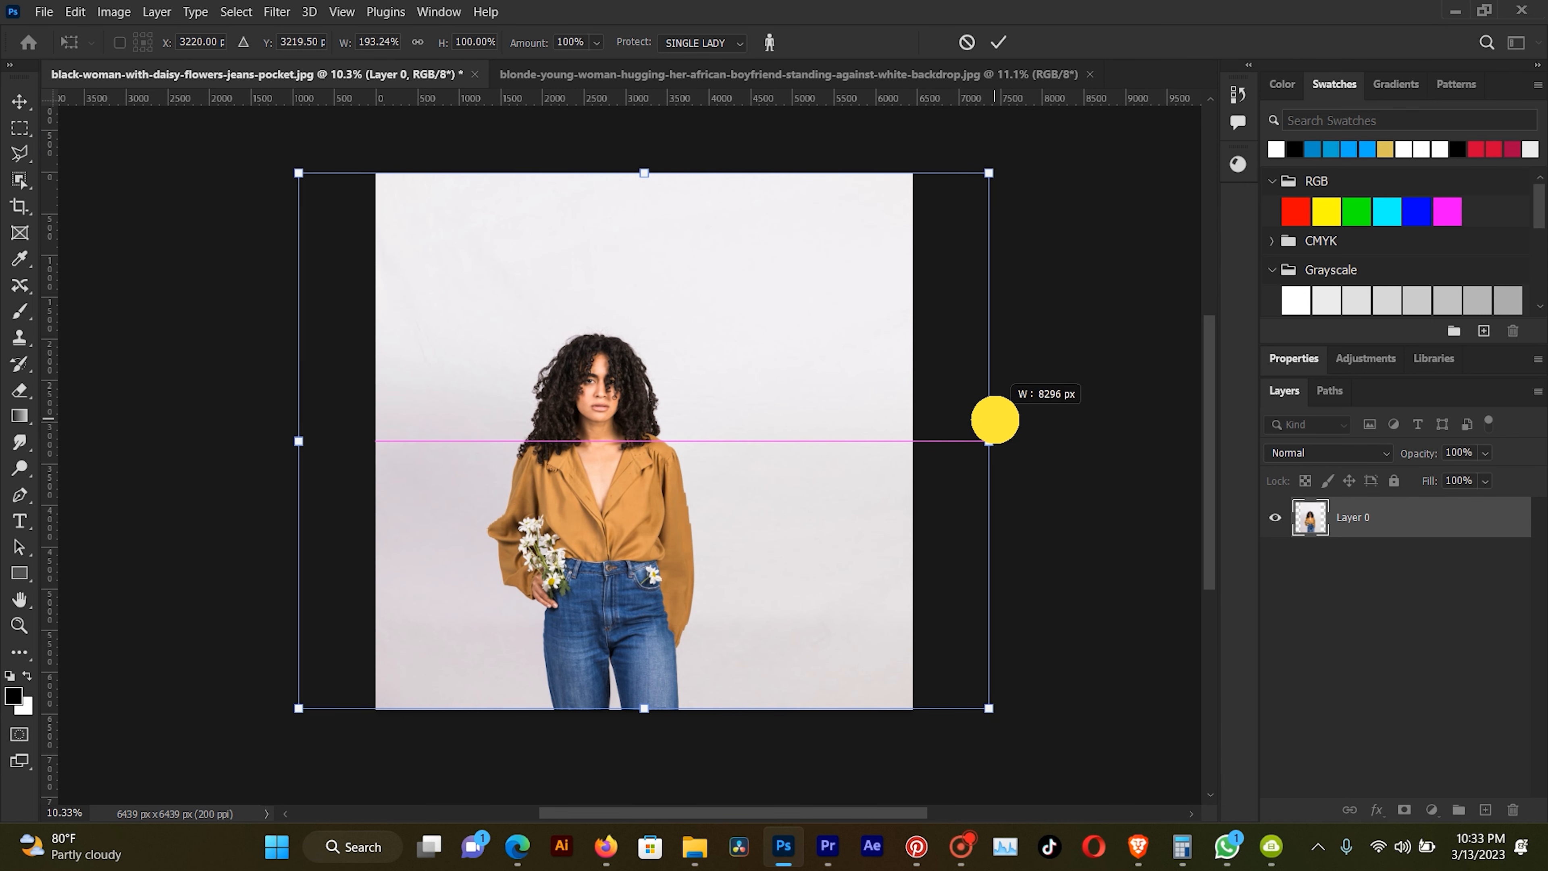
drag(996, 420, 917, 400)
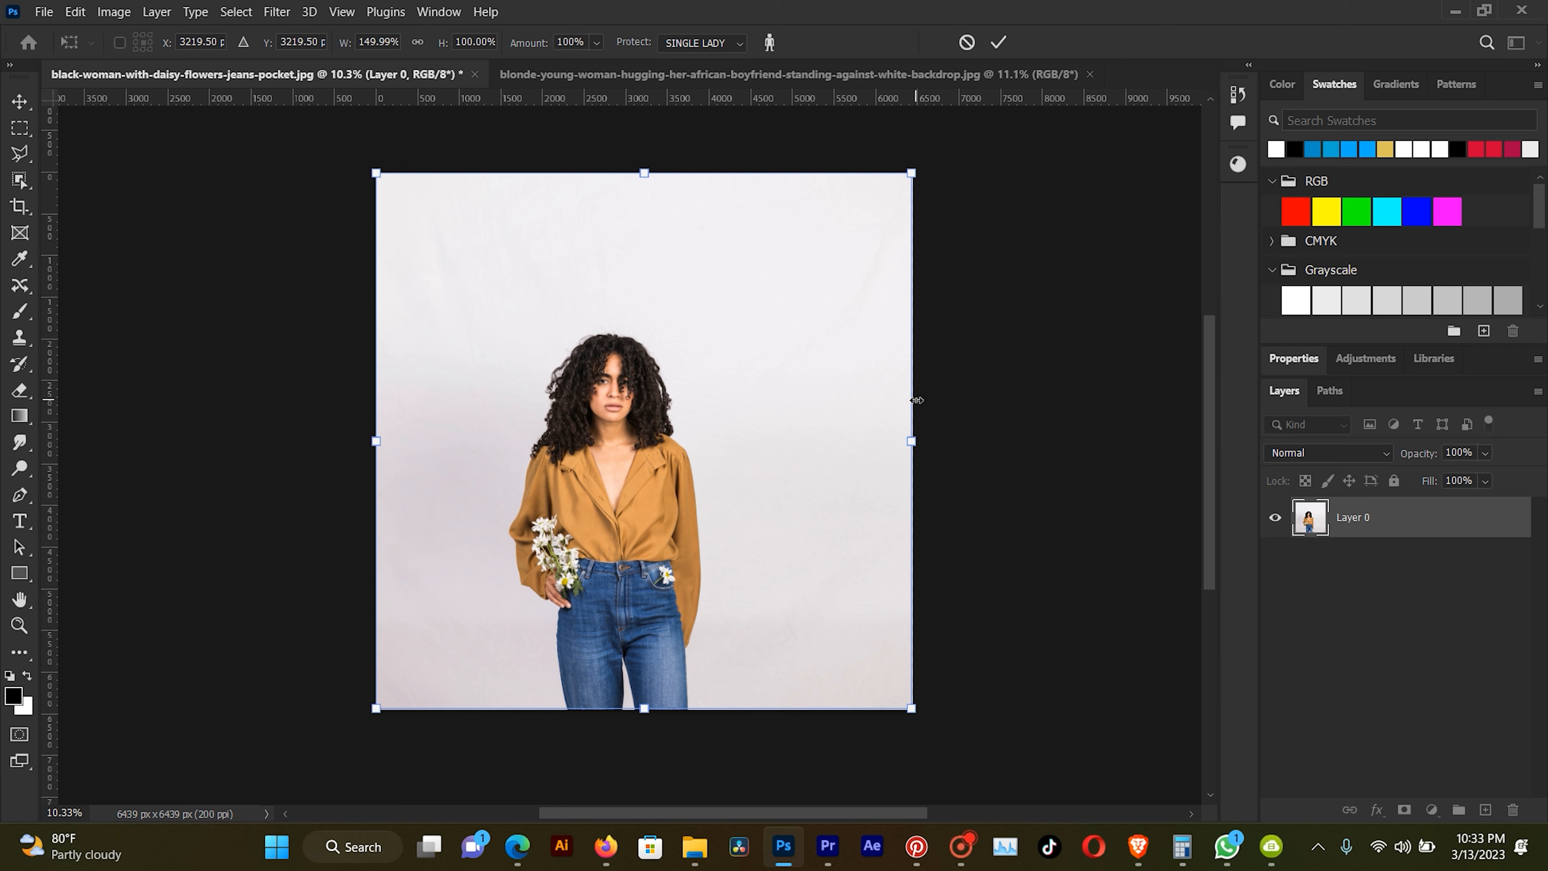
click(998, 42)
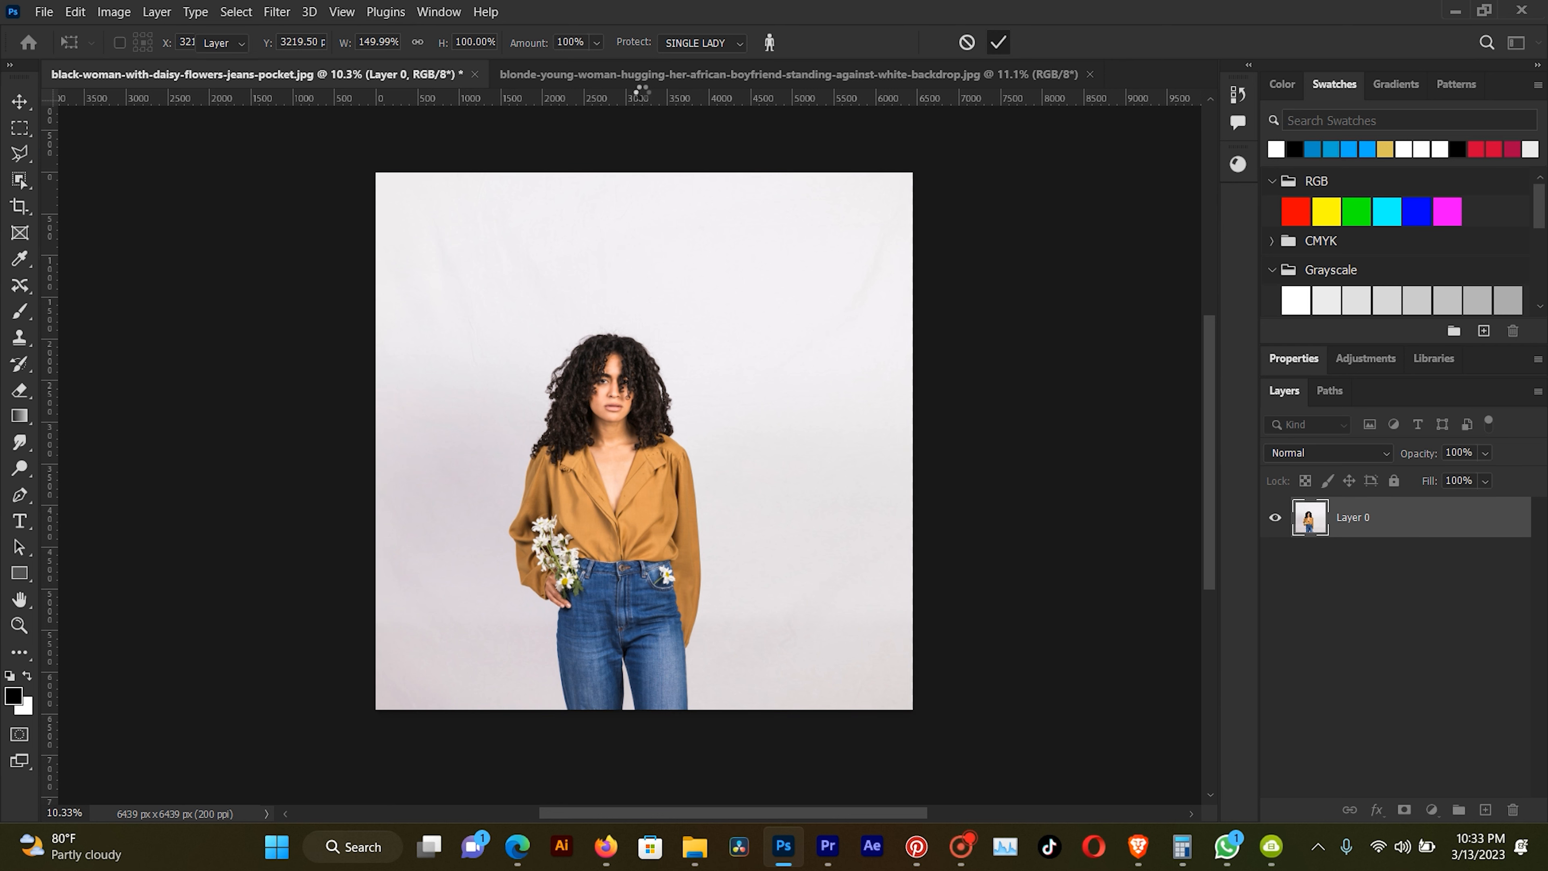
In the couple photo, unlock the Background layer and select both people with the Select Subject command
click(662, 77)
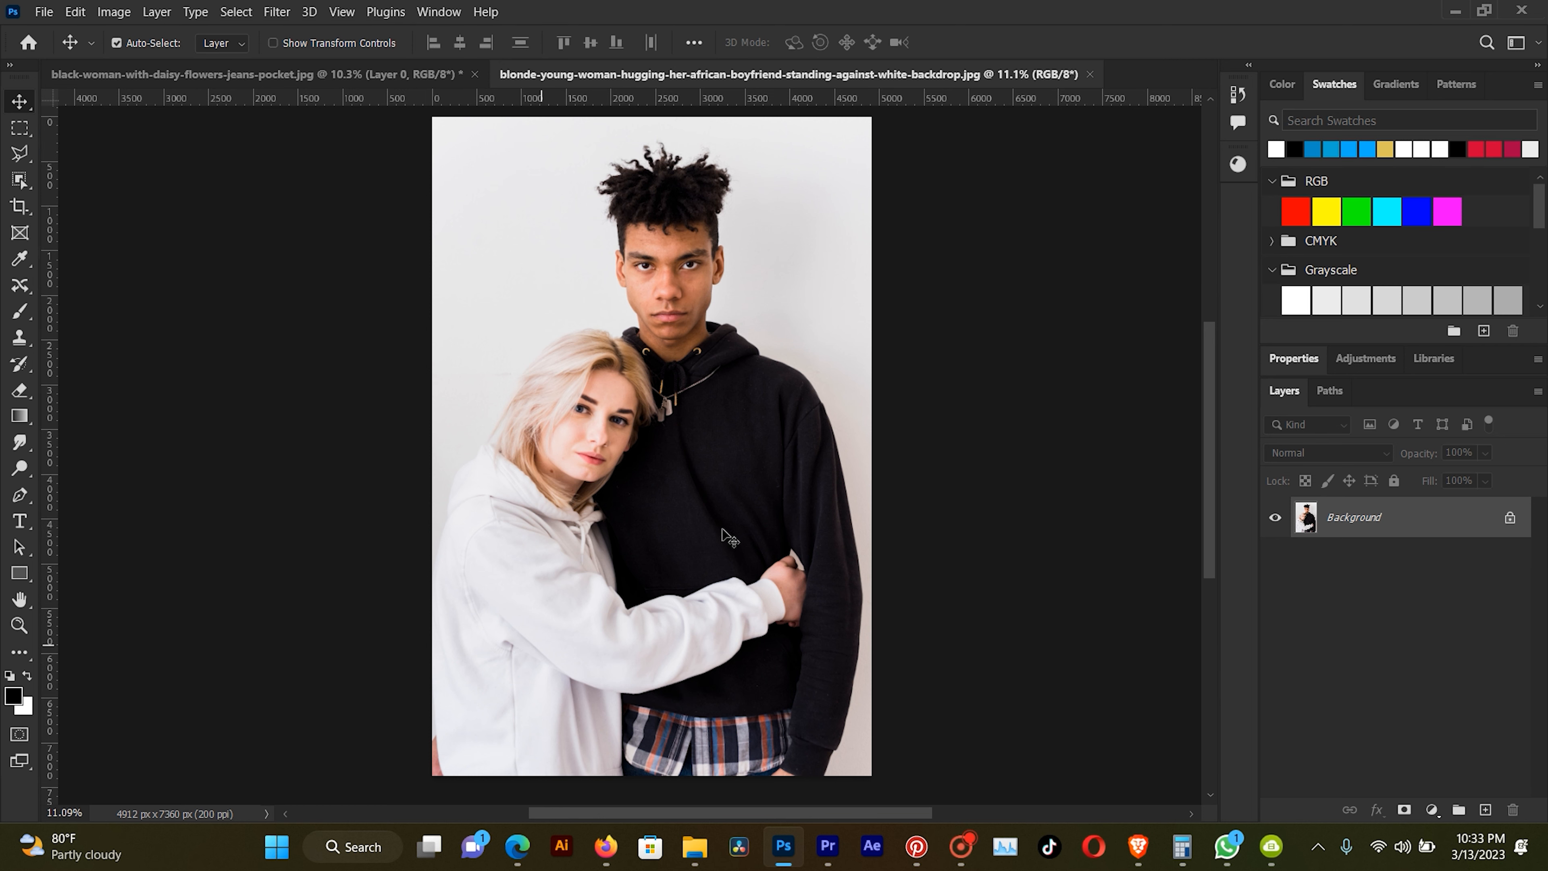
scroll(527, 544, down, 1)
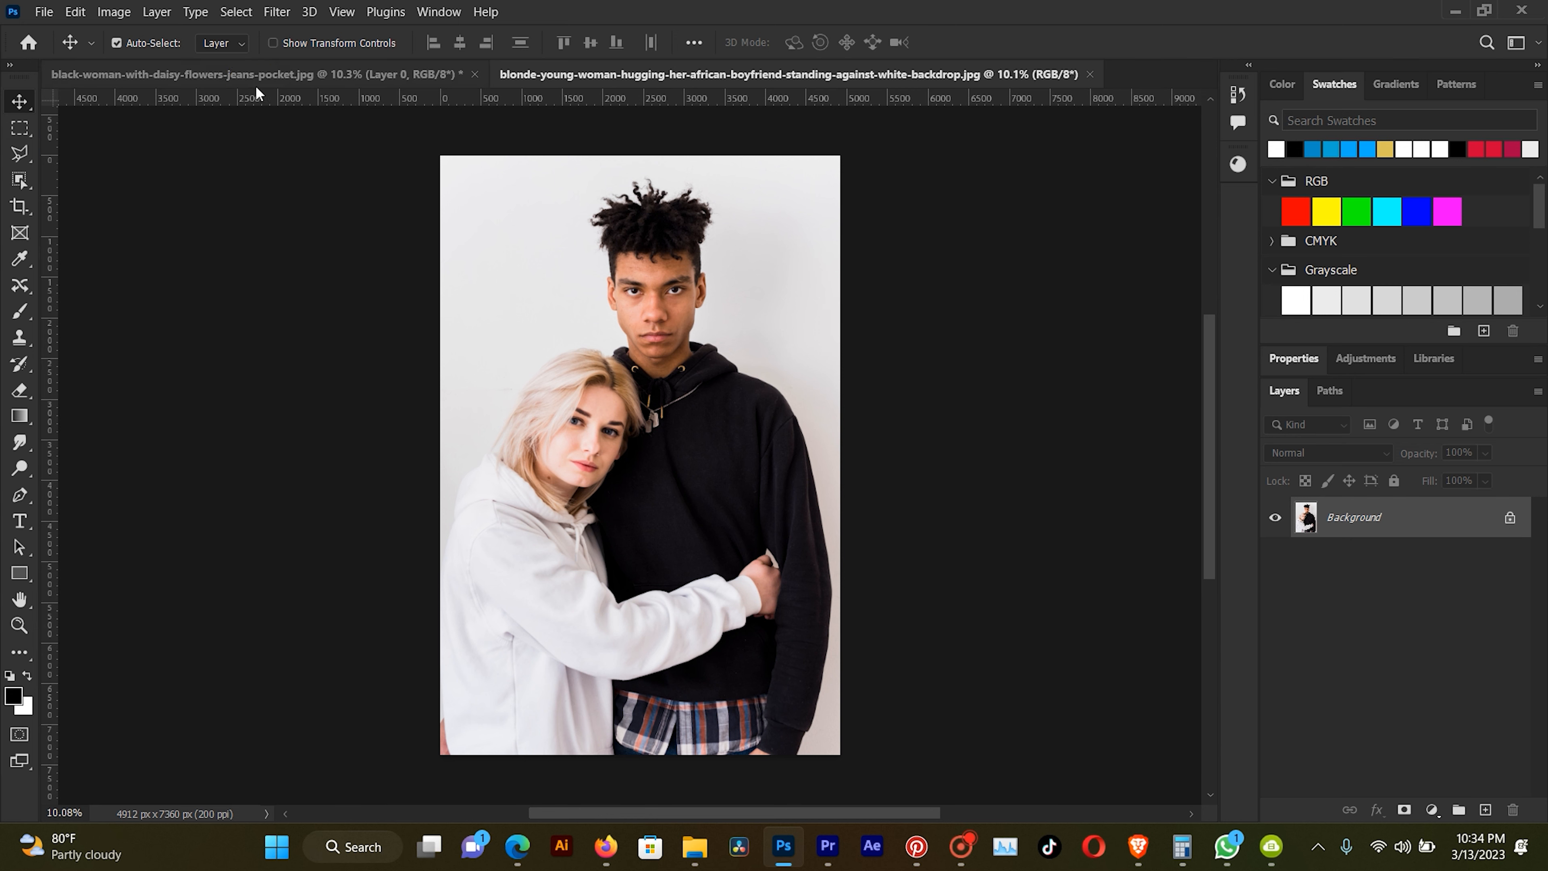
click(259, 74)
click(838, 72)
click(1511, 520)
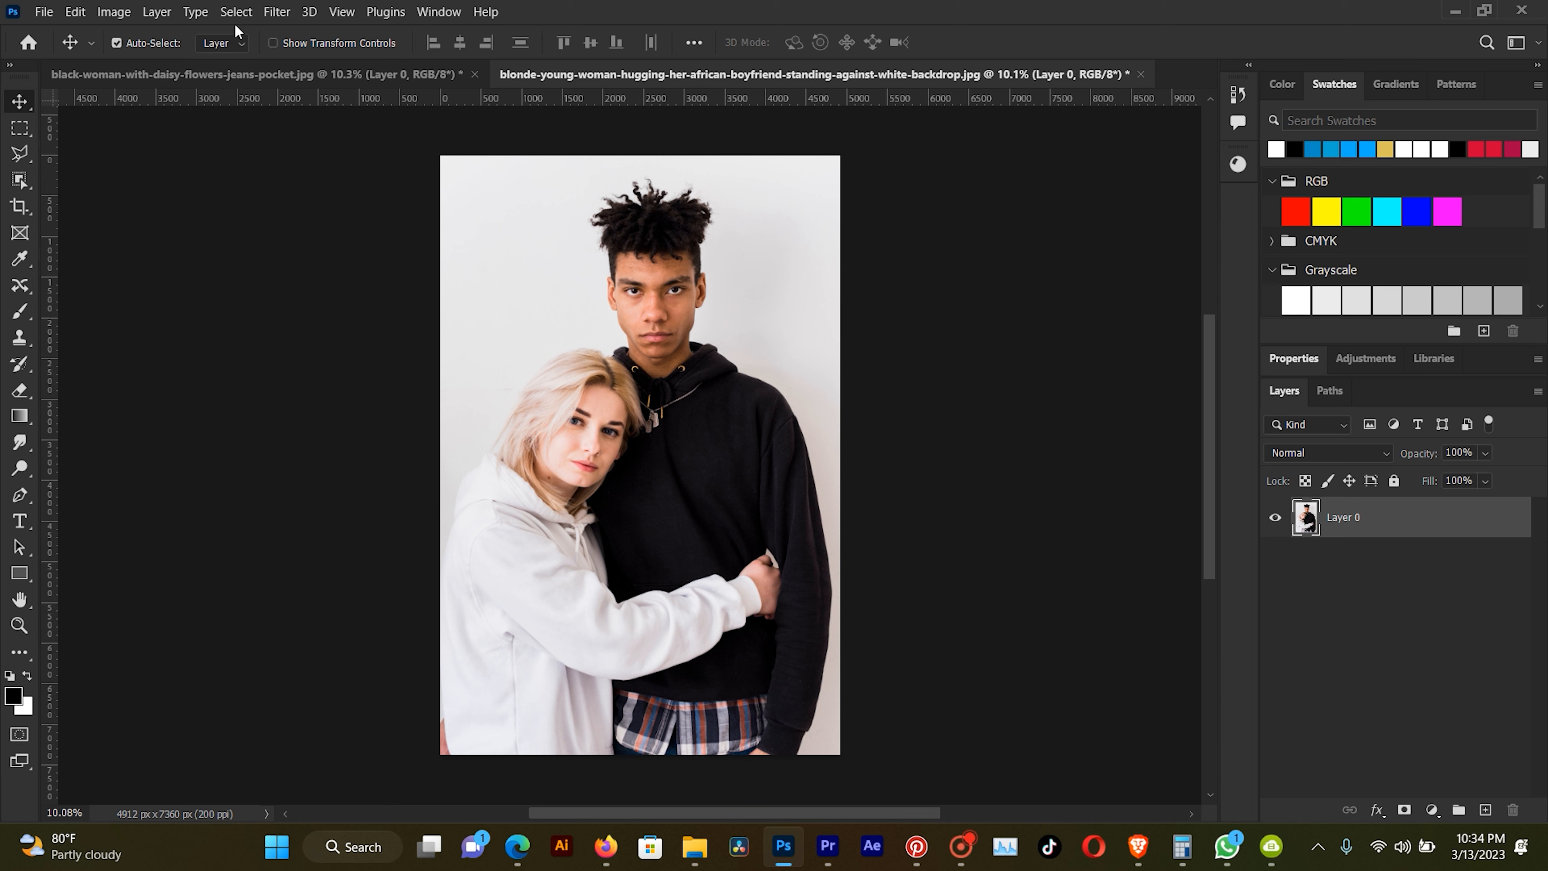
click(236, 12)
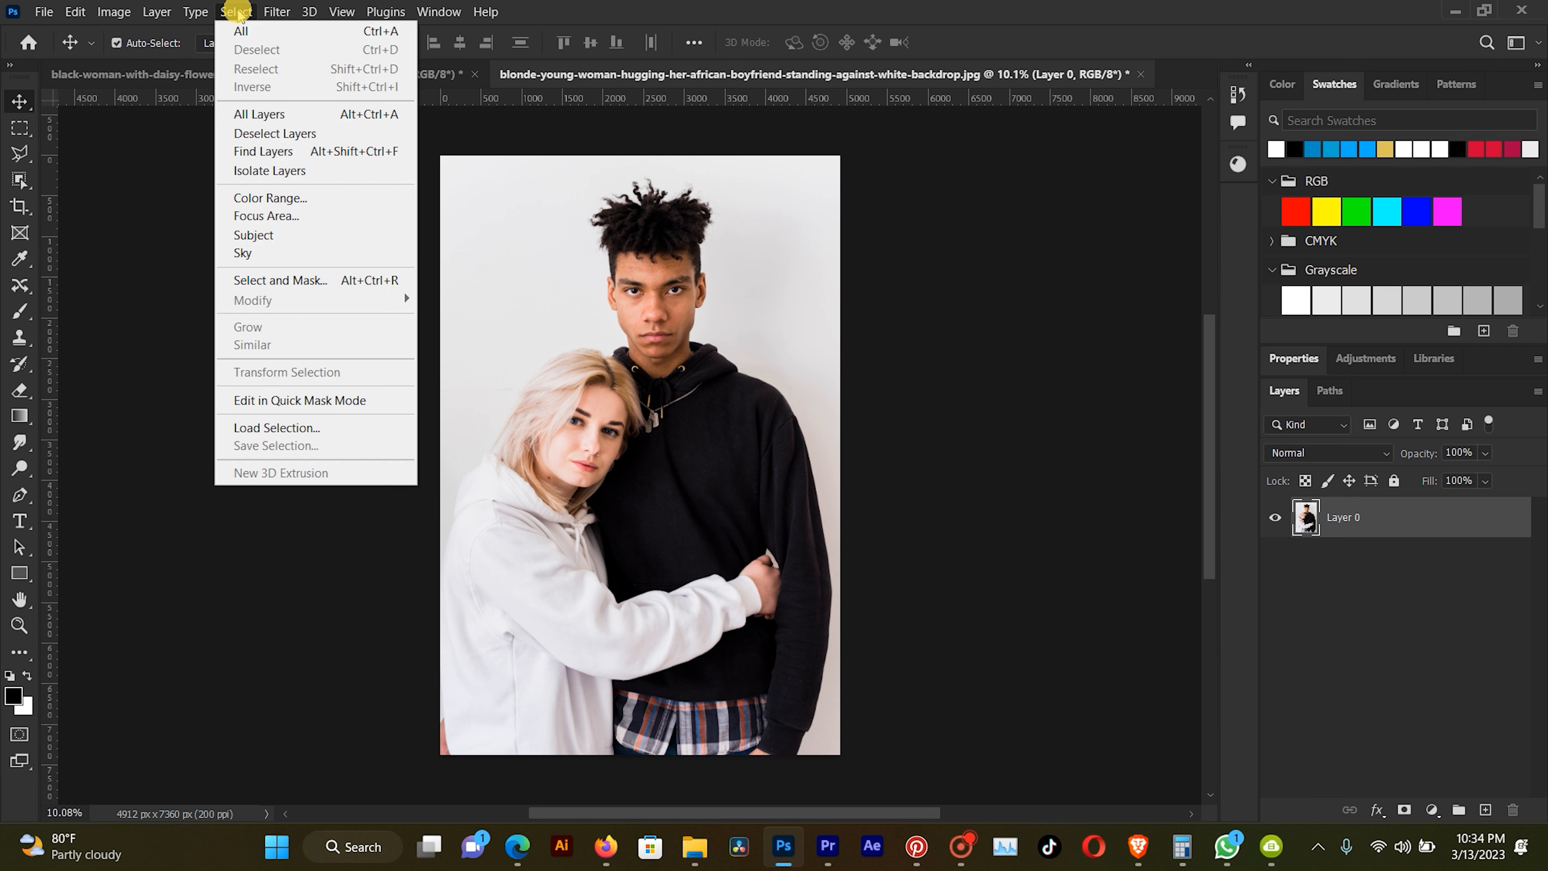
click(255, 235)
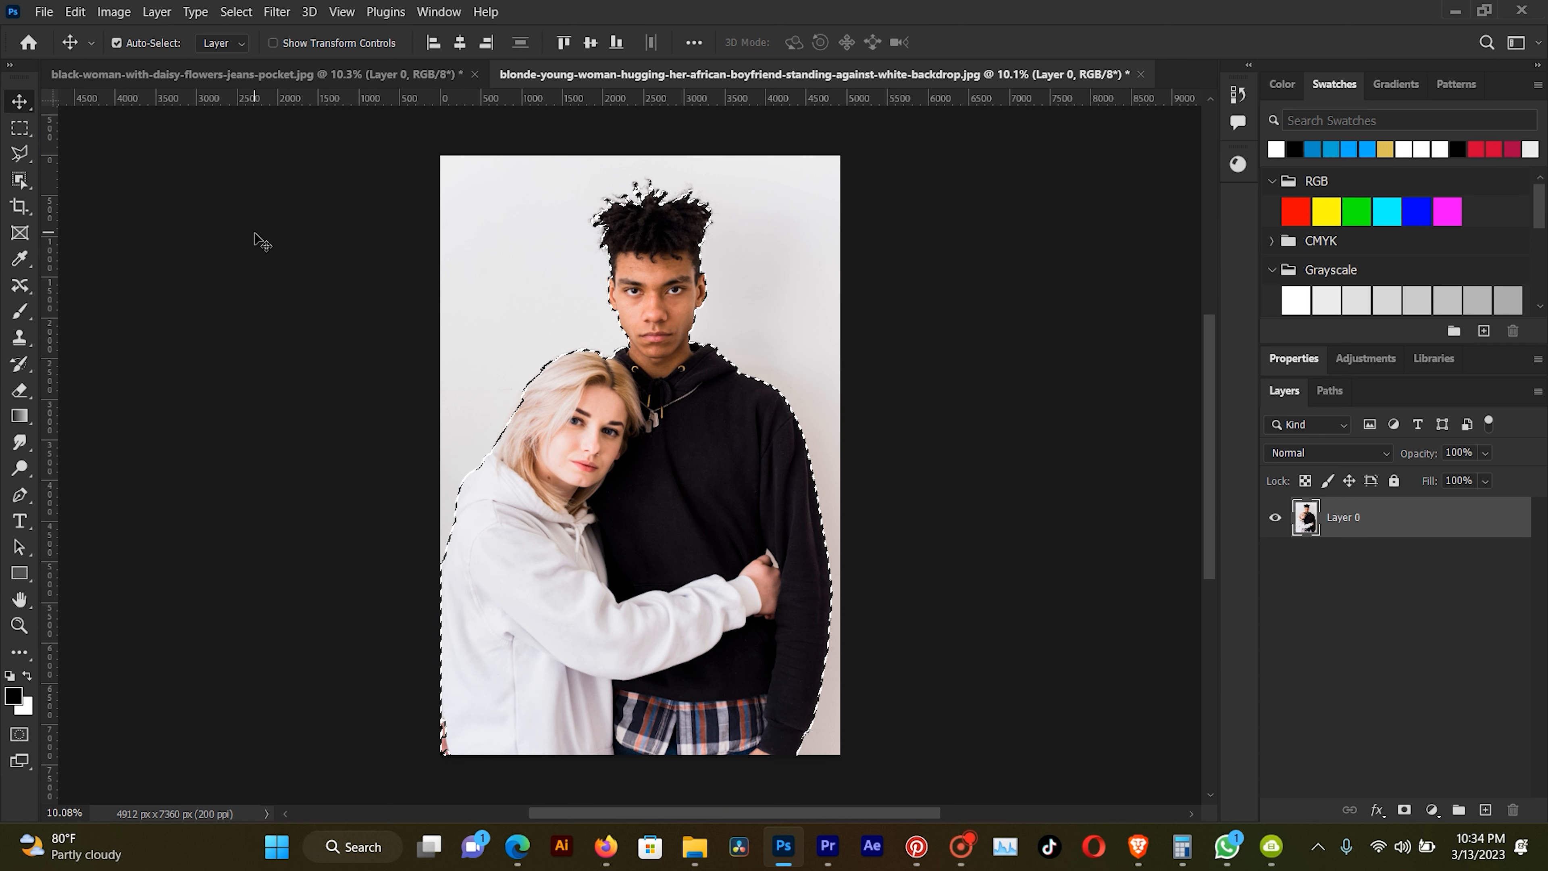
Save the couple's selection as a new channel named MAN AND LADY, and deselect them
click(236, 14)
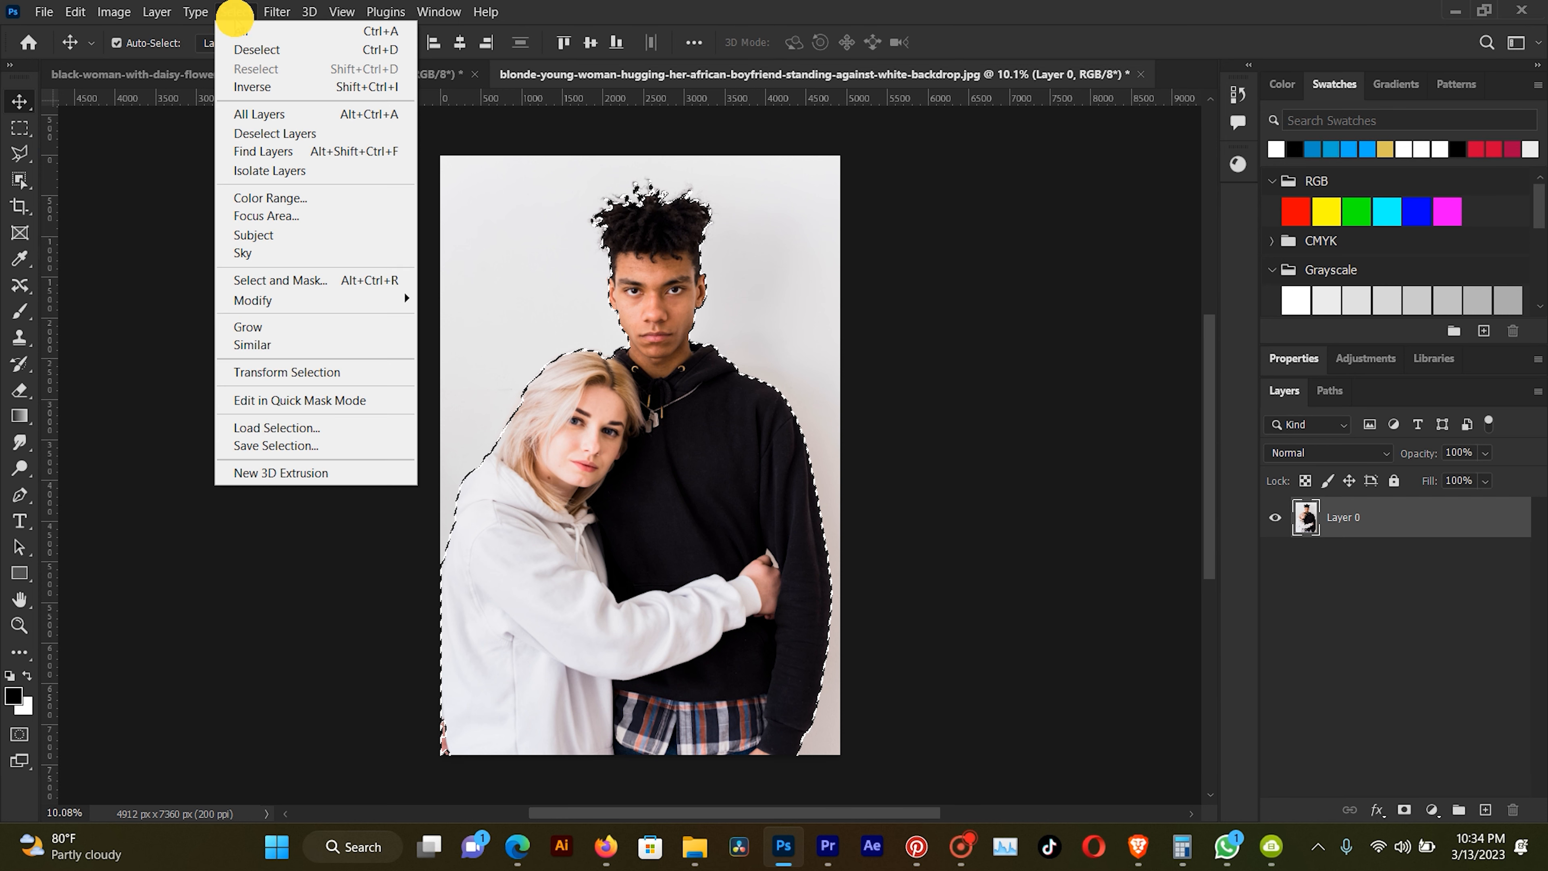
click(256, 446)
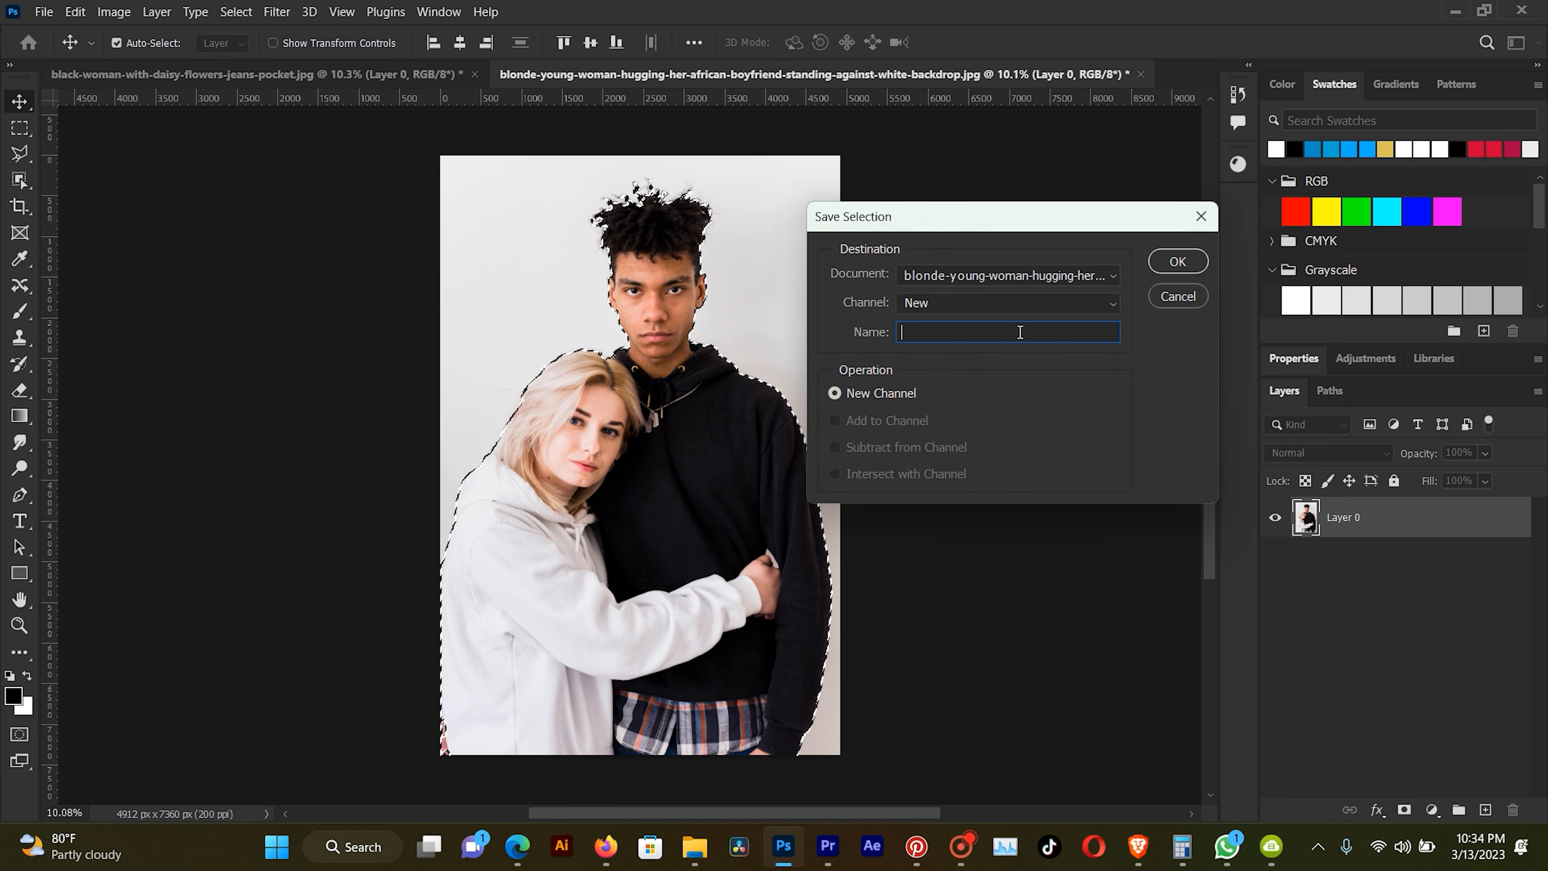
text(MA)
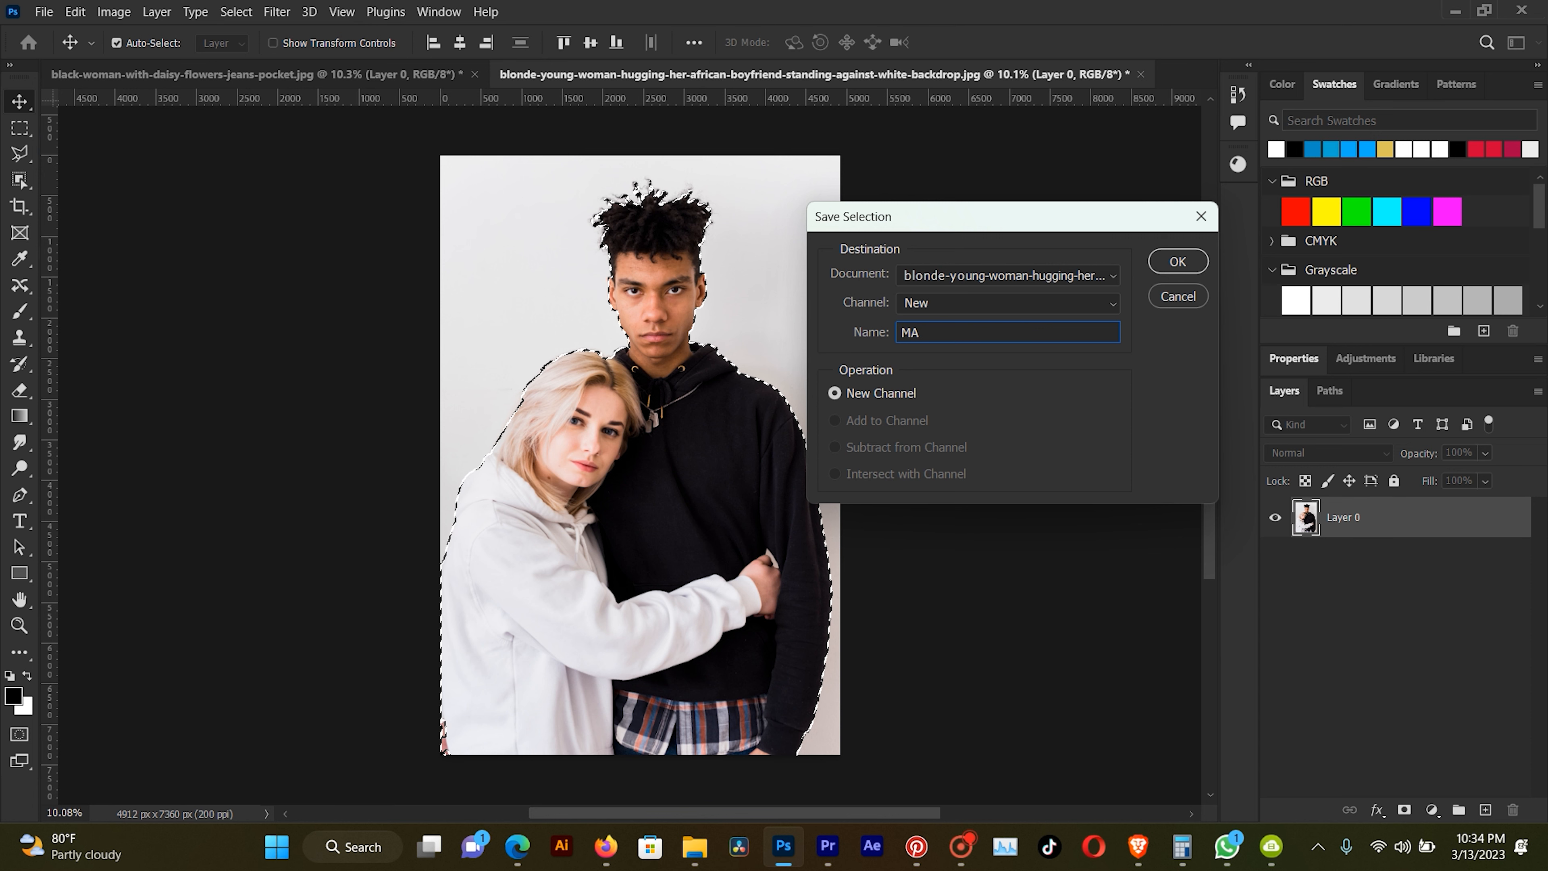
text(N AND LADY)
click(1172, 264)
key(ctrl+d)
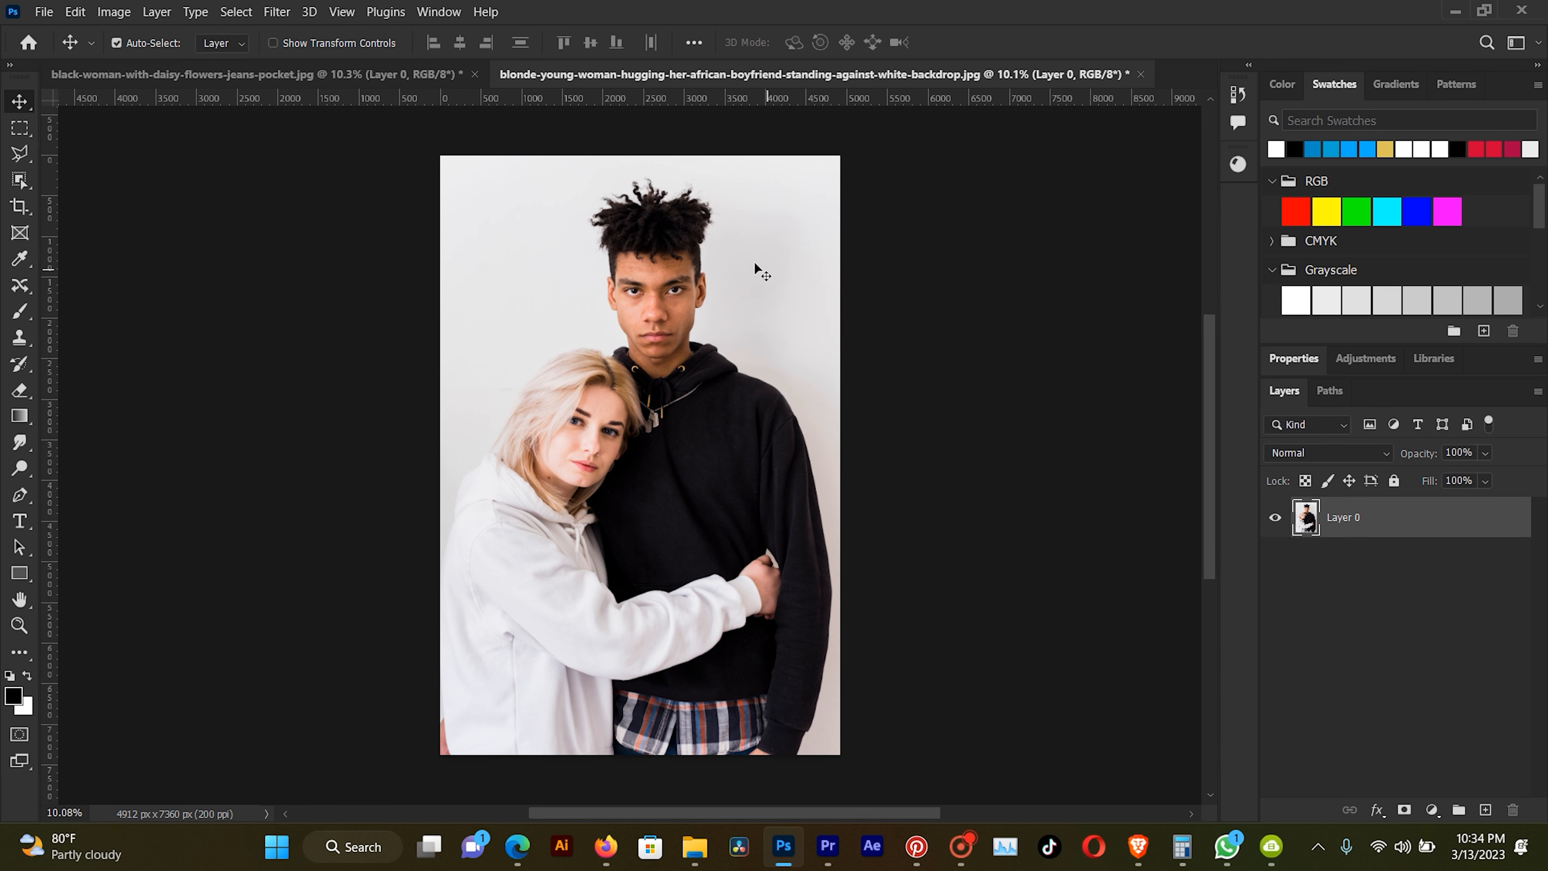
Start Content-Aware Scale on the couple's layer with MAN AND LADY as the protected channel
click(75, 13)
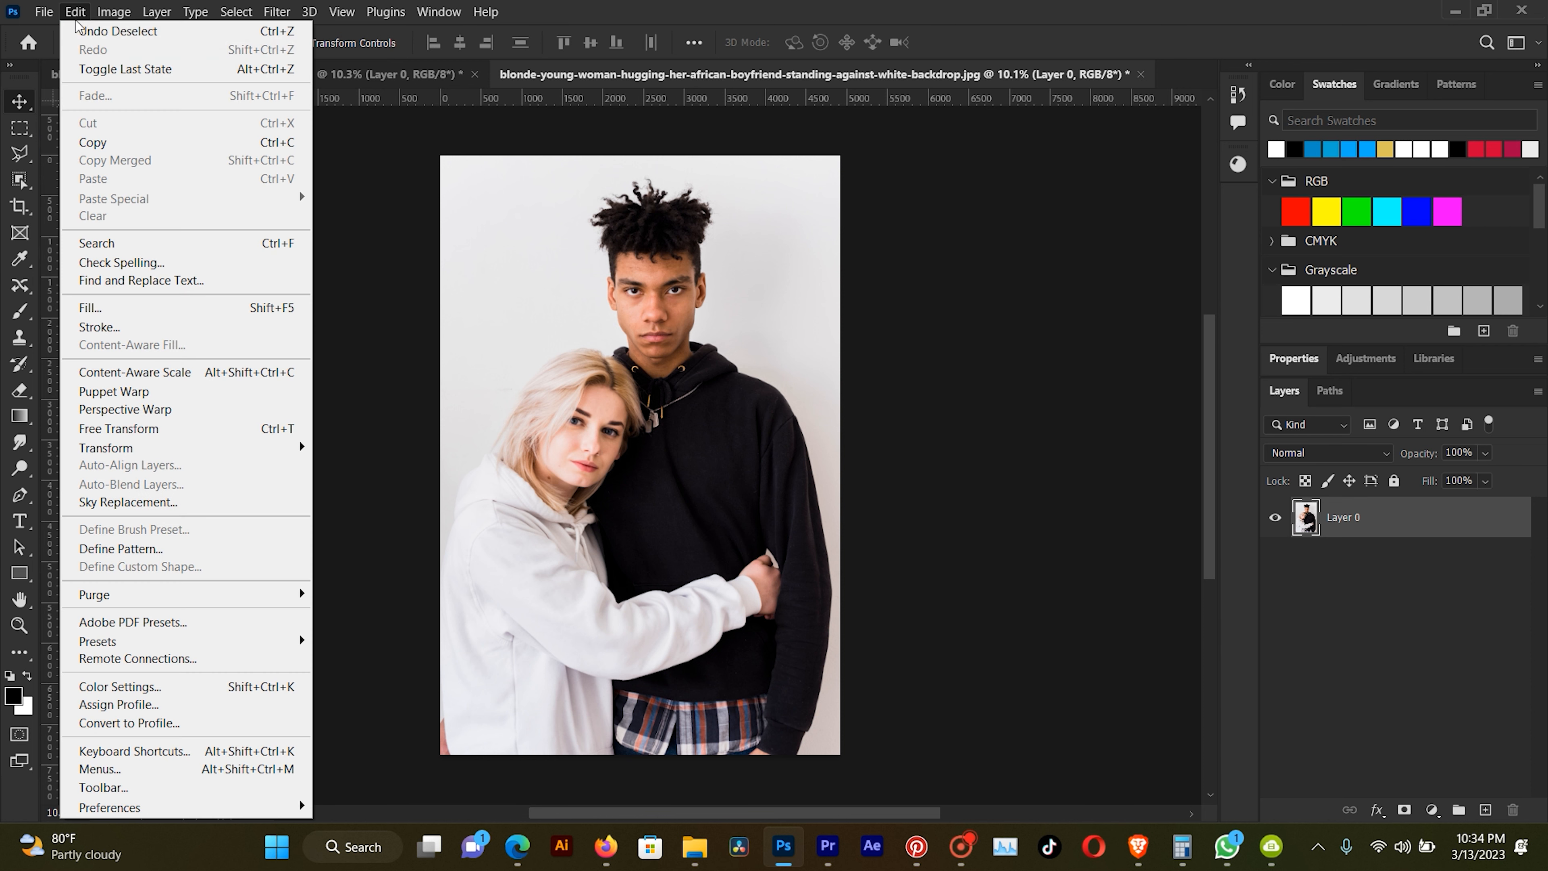
click(103, 374)
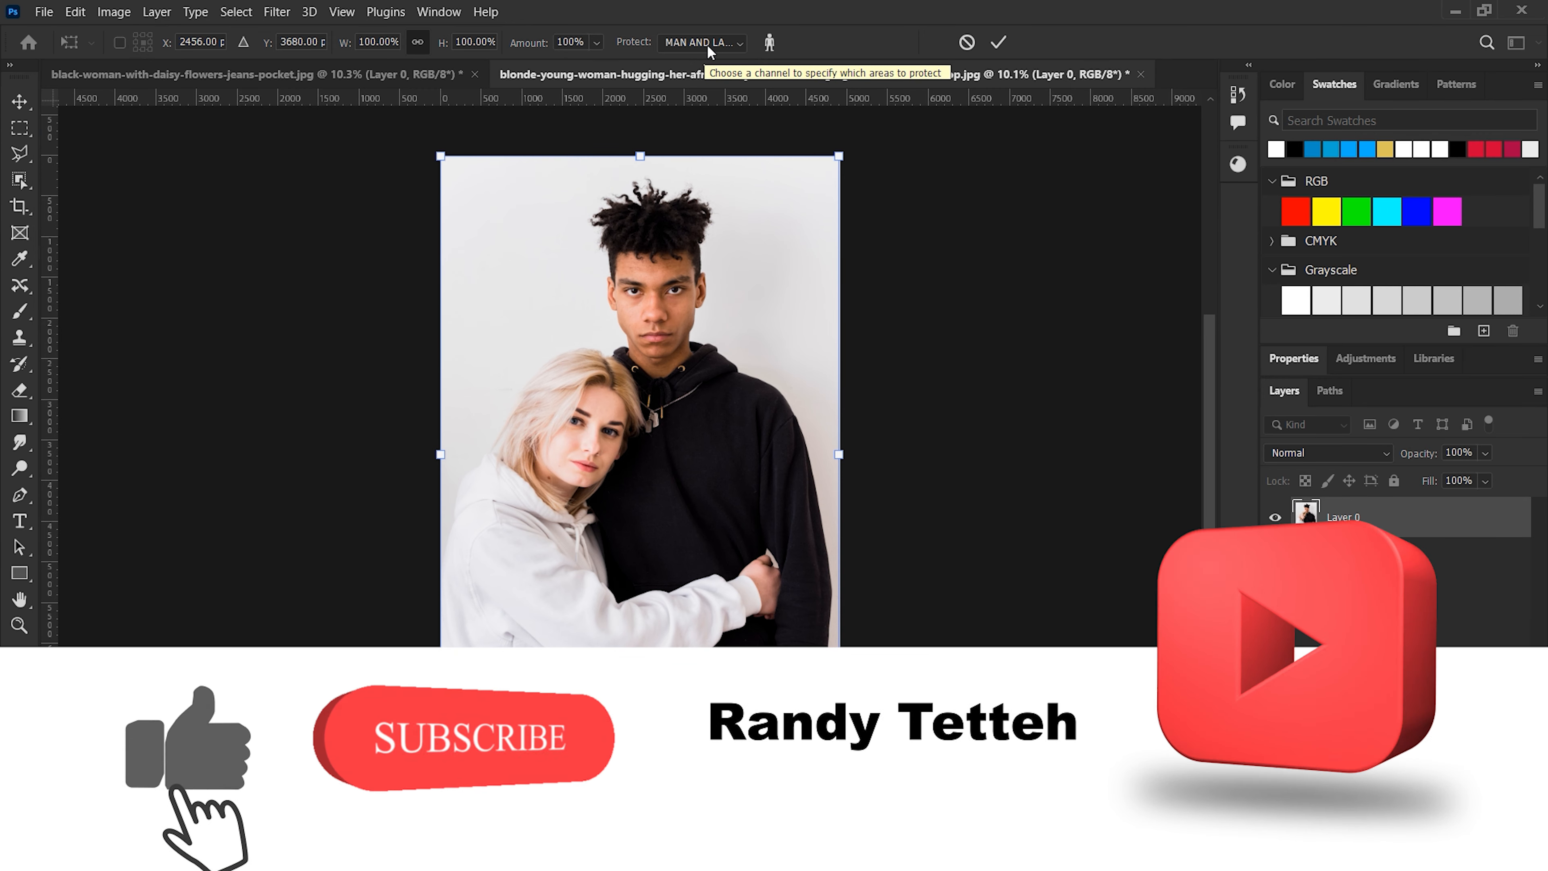
click(707, 43)
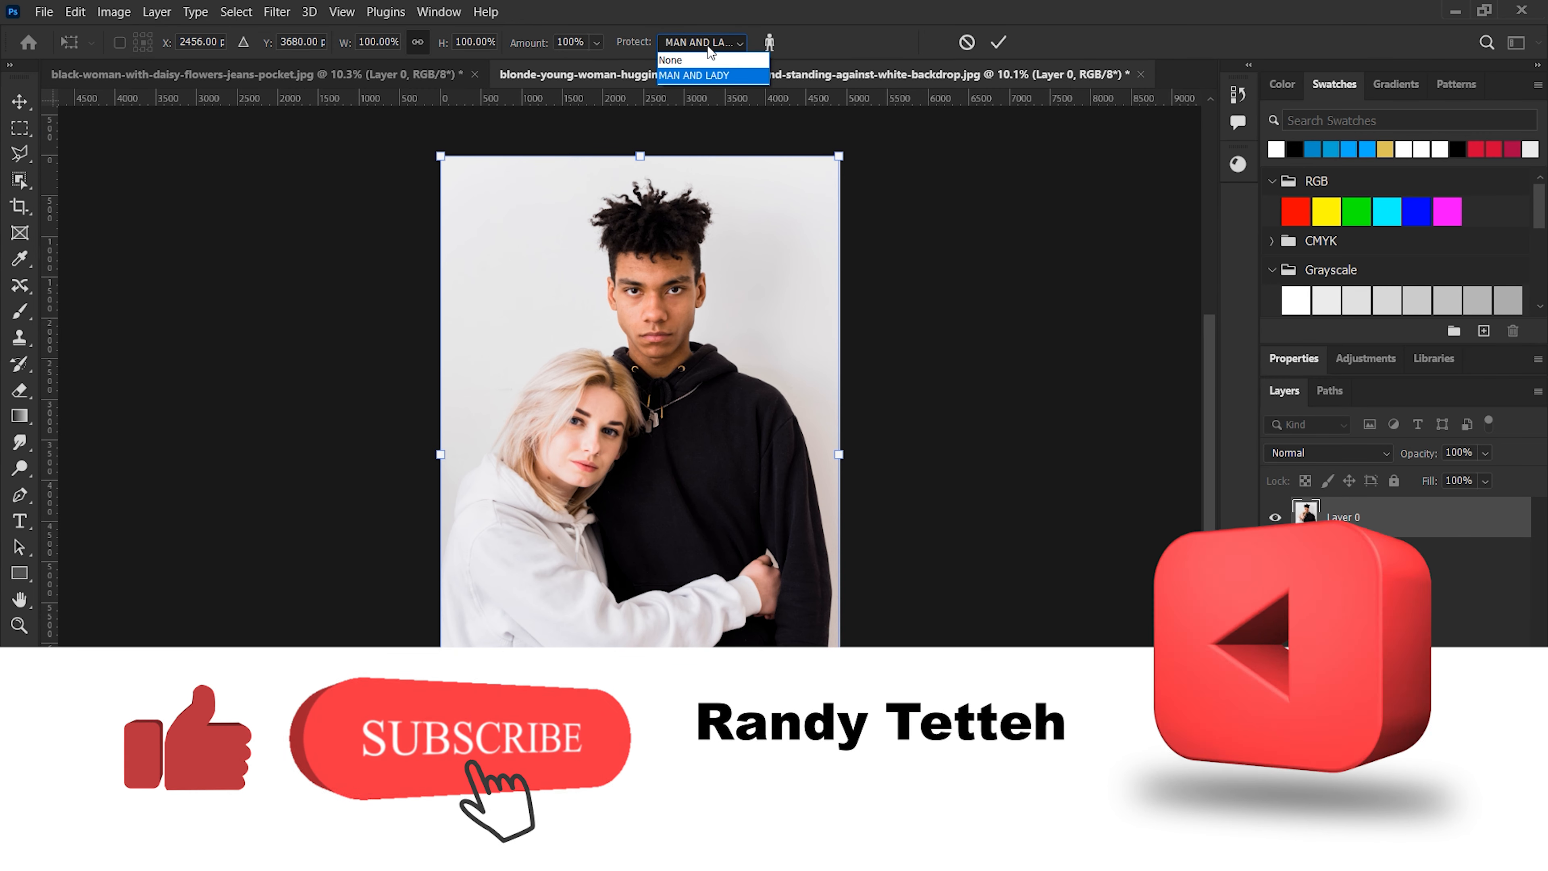
click(711, 75)
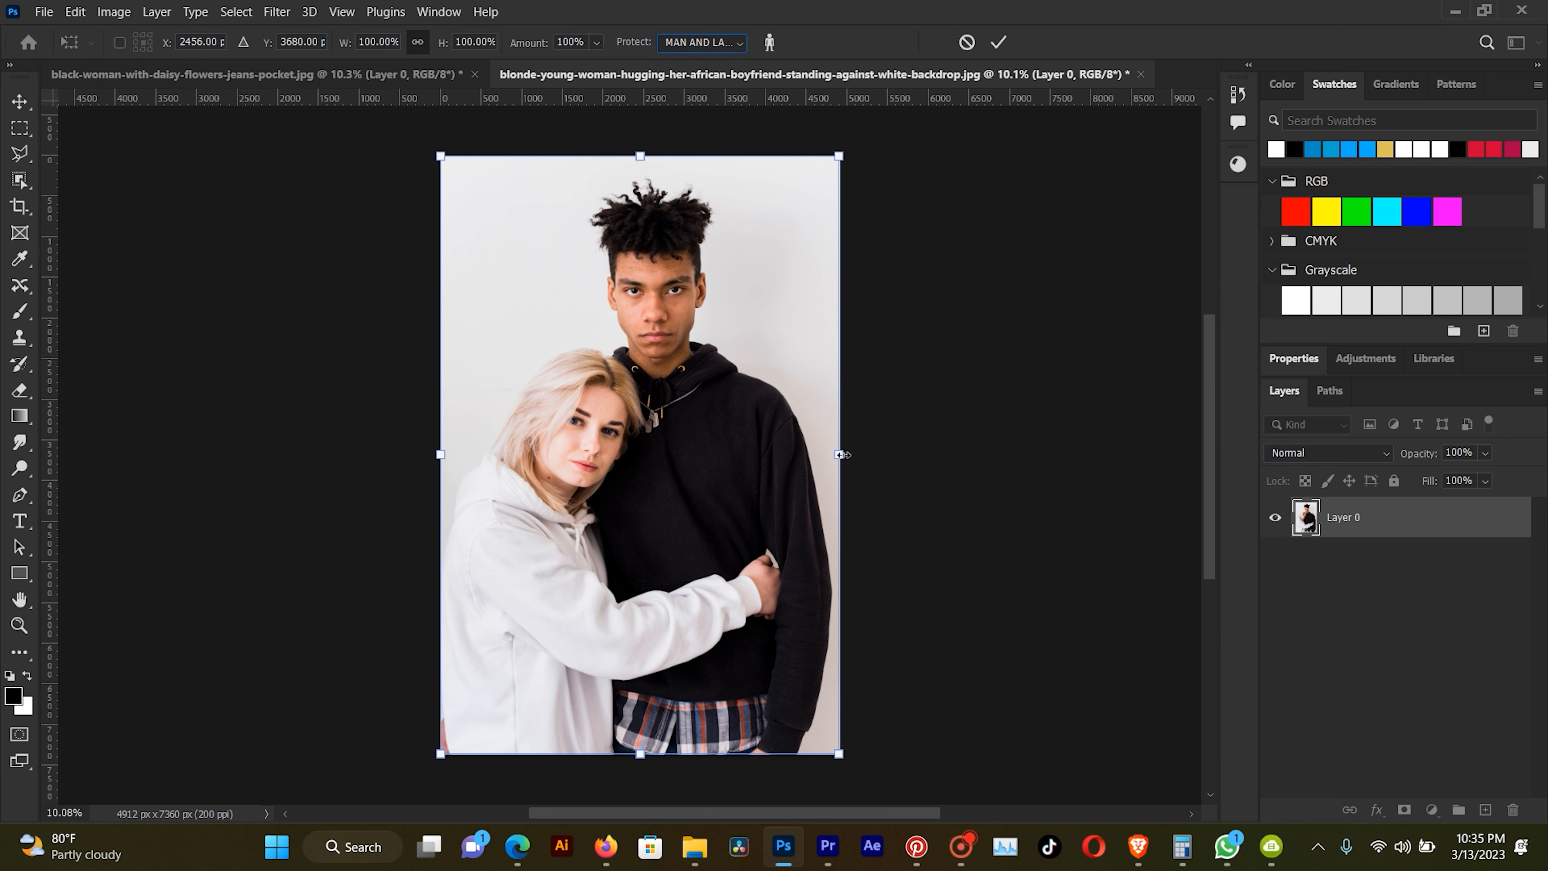
Try to widen the couple's layer to about 146% on both sides, and undo the stretch
drag(841, 454, 929, 439)
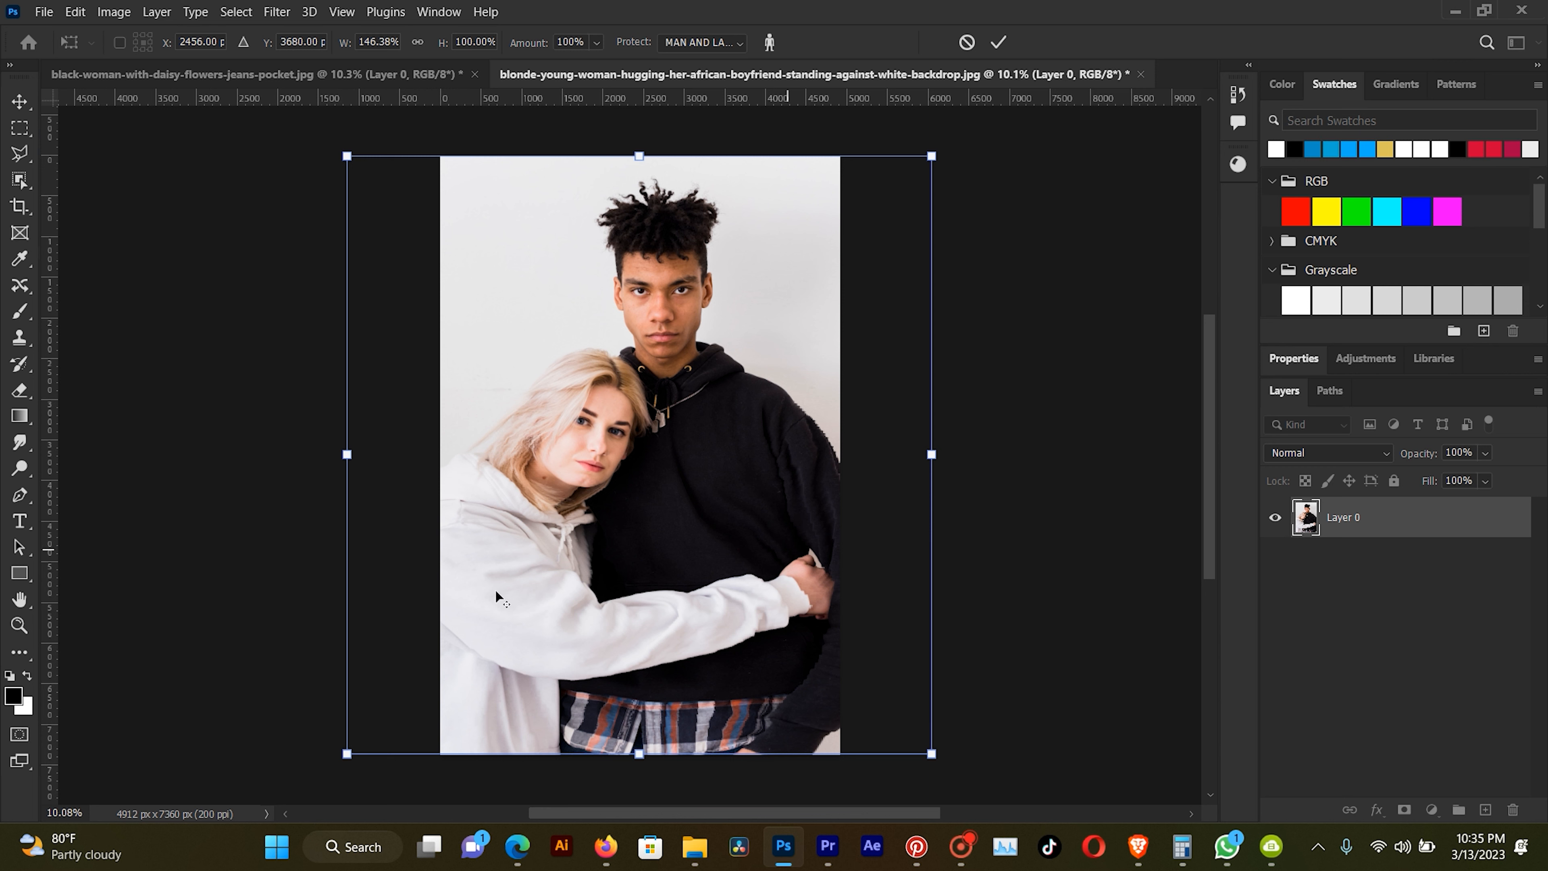
key(ctrl+z)
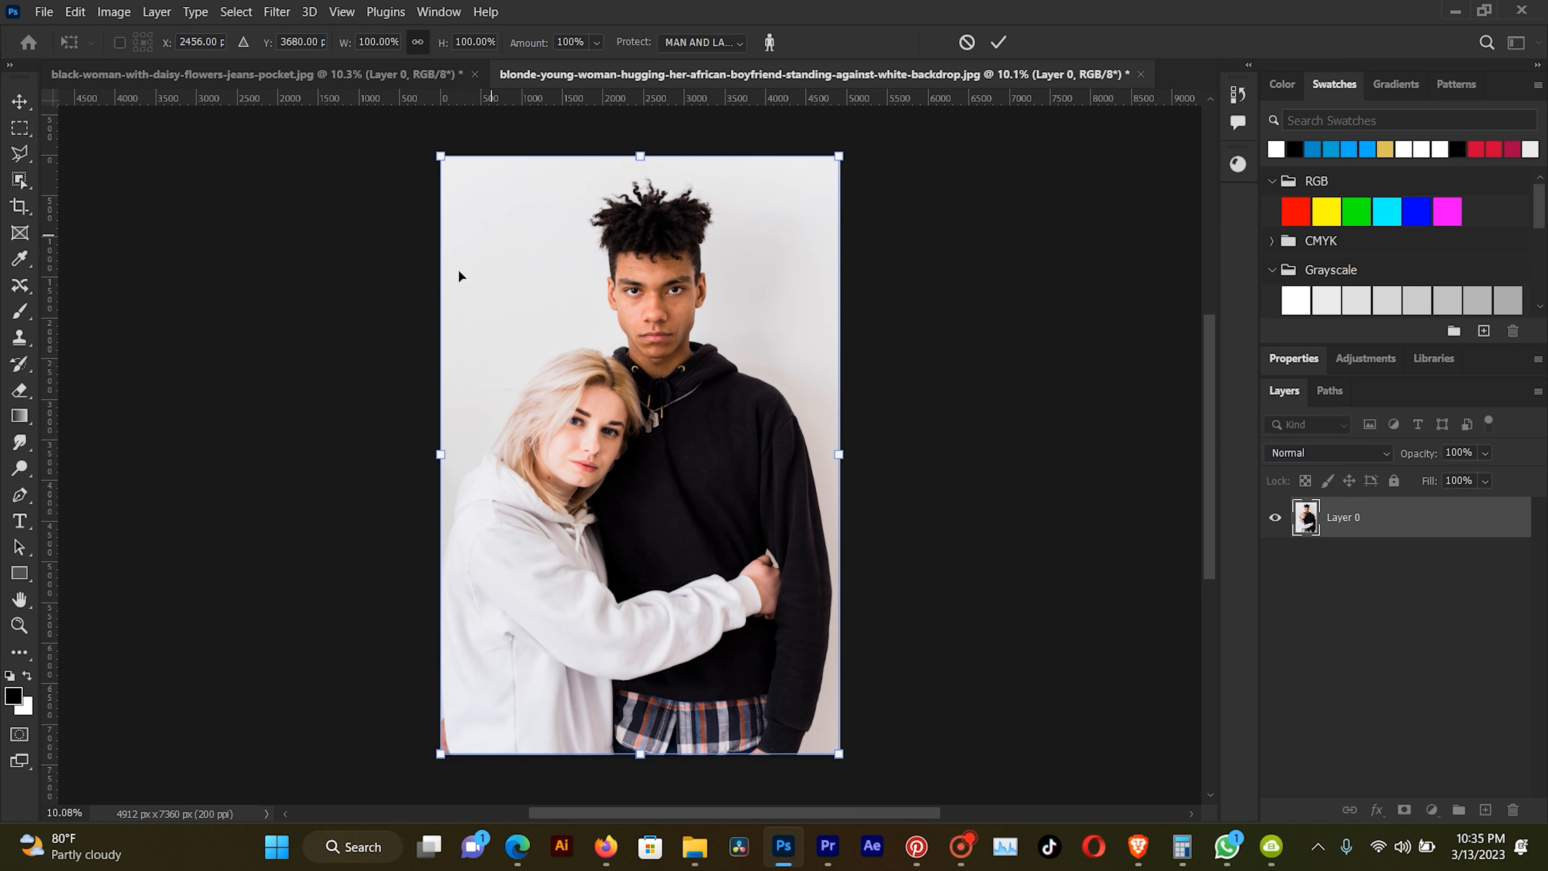